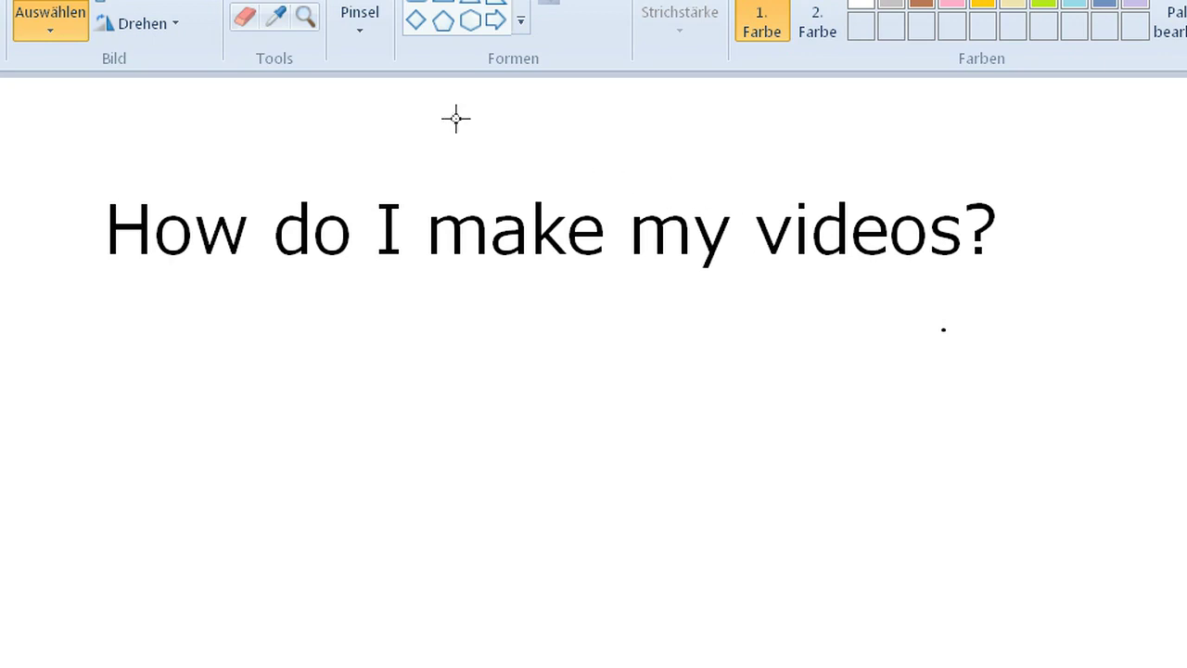
Drag the HyperCam - Recording window up into the middle of the screen over Paint.
{"action": "left_click_drag", "start_coordinate": [723, 666], "coordinate": [760, 128]}
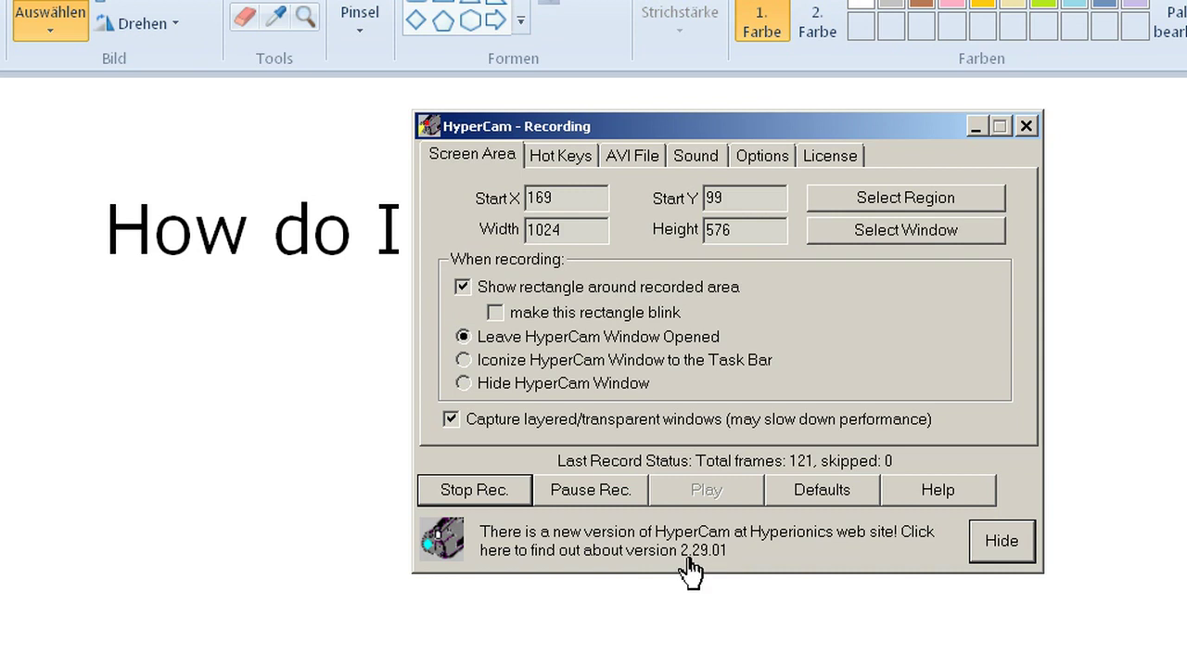
Check the AVI File output settings, then stop the recording with F2.
{"action": "left_click", "coordinate": [639, 159]}
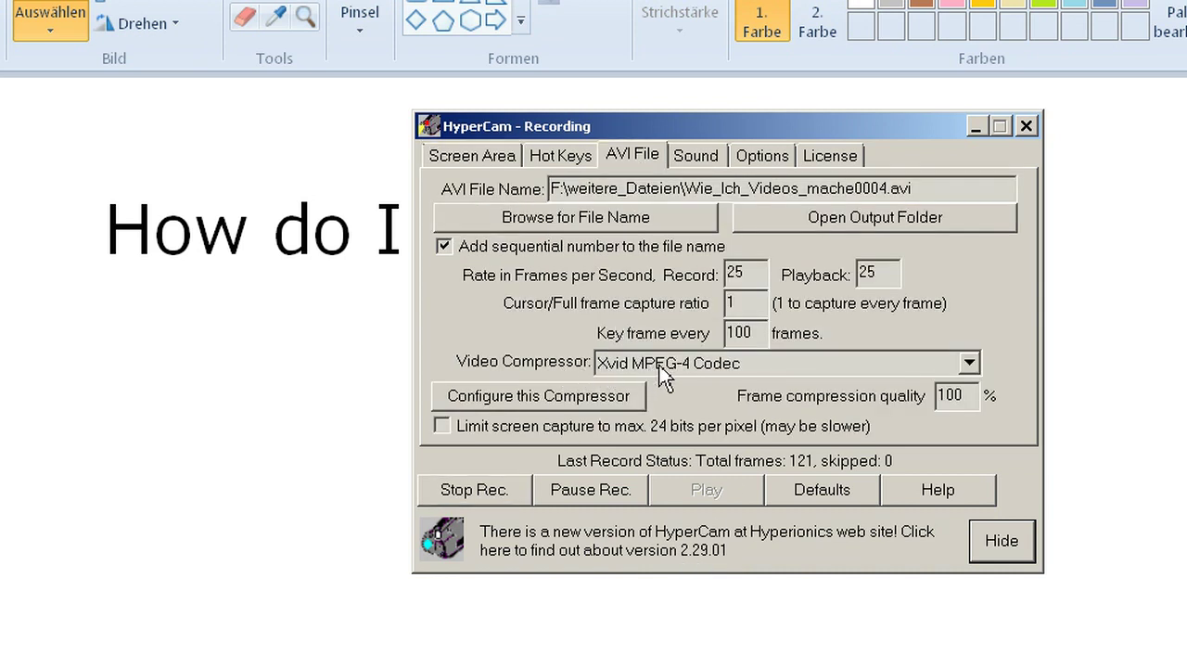
{"action": "key", "text": "F2"}
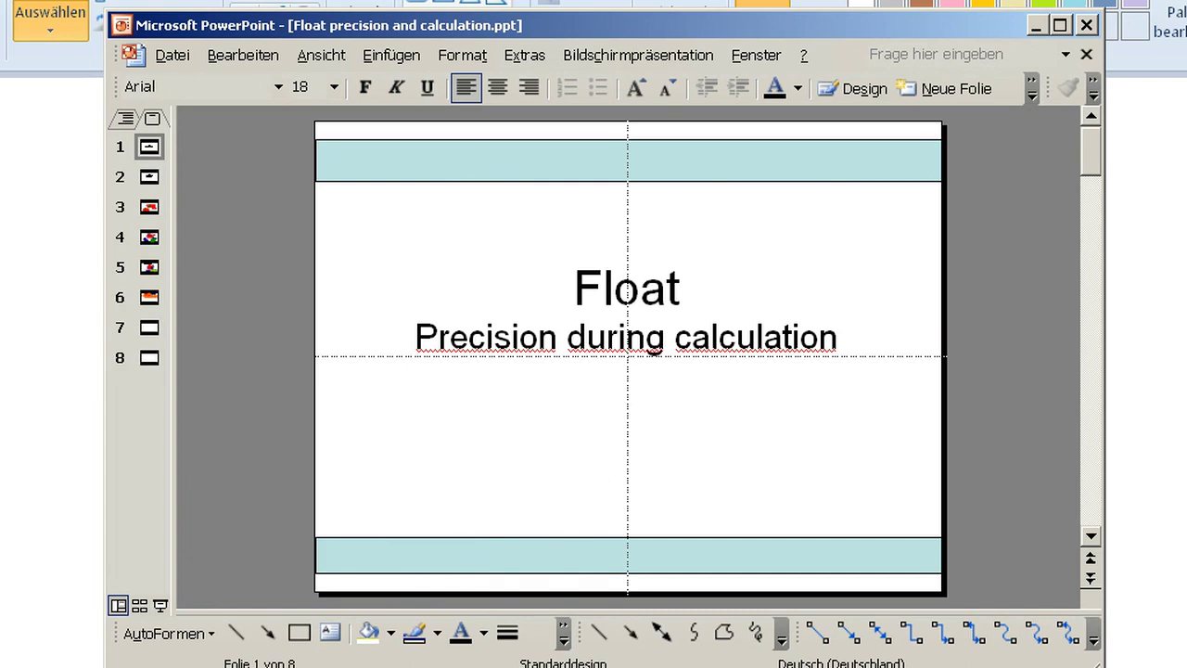
Reopen HyperCam from the tray, move its window up-left, and view the Screen Area settings.
{"action": "left_click", "coordinate": [1100, 176]}
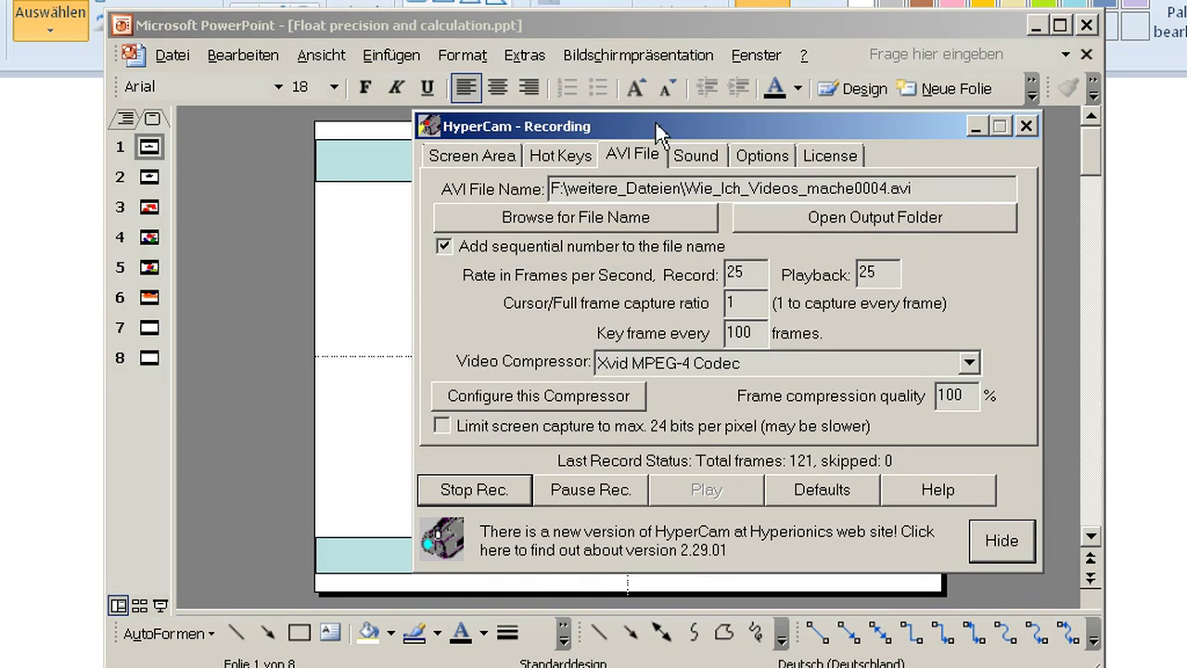
{"action": "left_click_drag", "start_coordinate": [655, 122], "coordinate": [561, 98]}
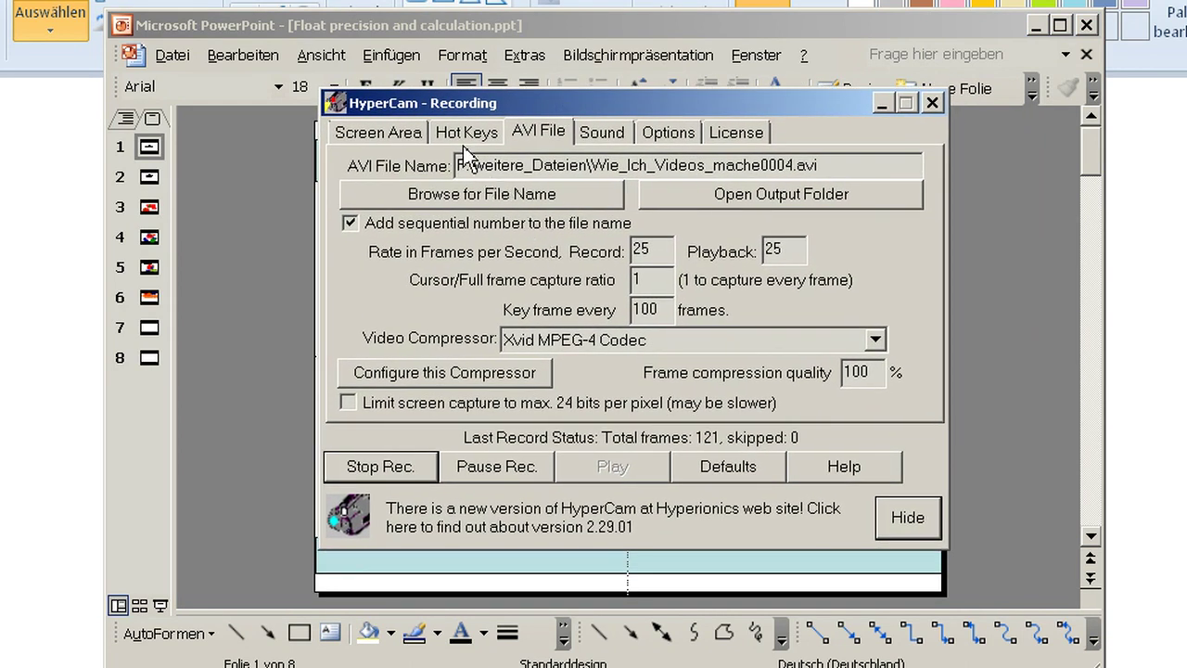
{"action": "left_click", "coordinate": [390, 136]}
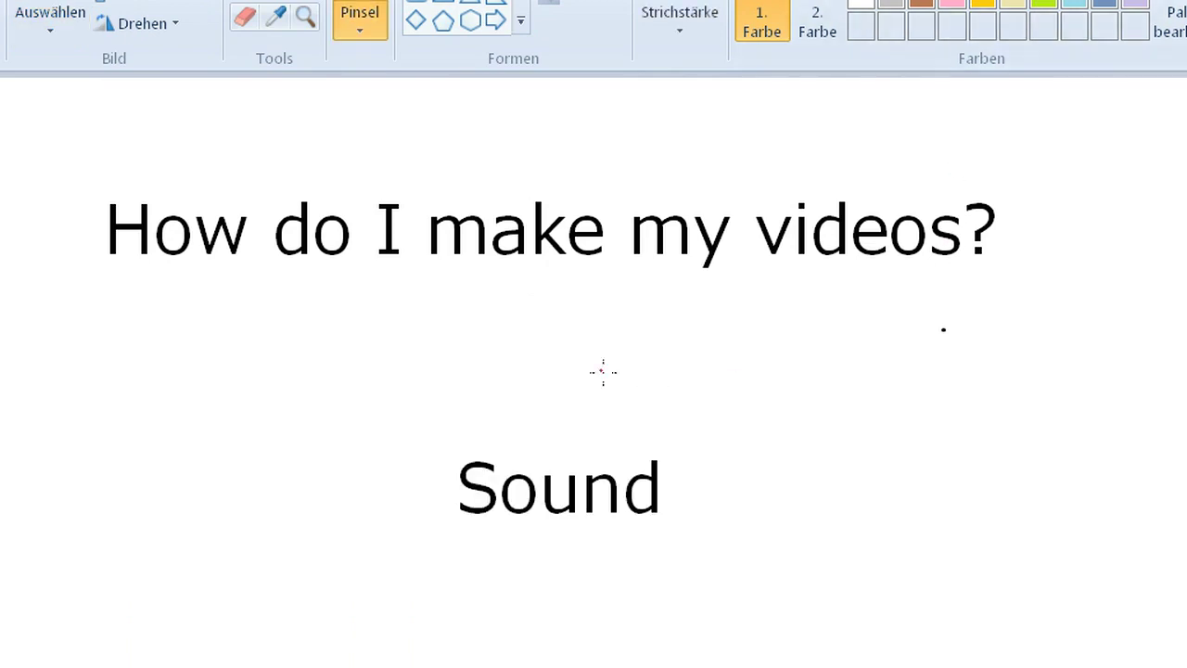
Draw a red circle around 'Sound' with the brush and drag Task Manager into view.
{"action": "mouse_move", "coordinate": [525, 415]}
{"action": "left_mouse_down"}
{"action": "mouse_move", "coordinate": [378, 452]}
{"action": "mouse_move", "coordinate": [552, 599]}
{"action": "mouse_move", "coordinate": [782, 481]}
{"action": "mouse_move", "coordinate": [532, 385]}
{"action": "mouse_move", "coordinate": [491, 405]}
{"action": "left_mouse_up"}
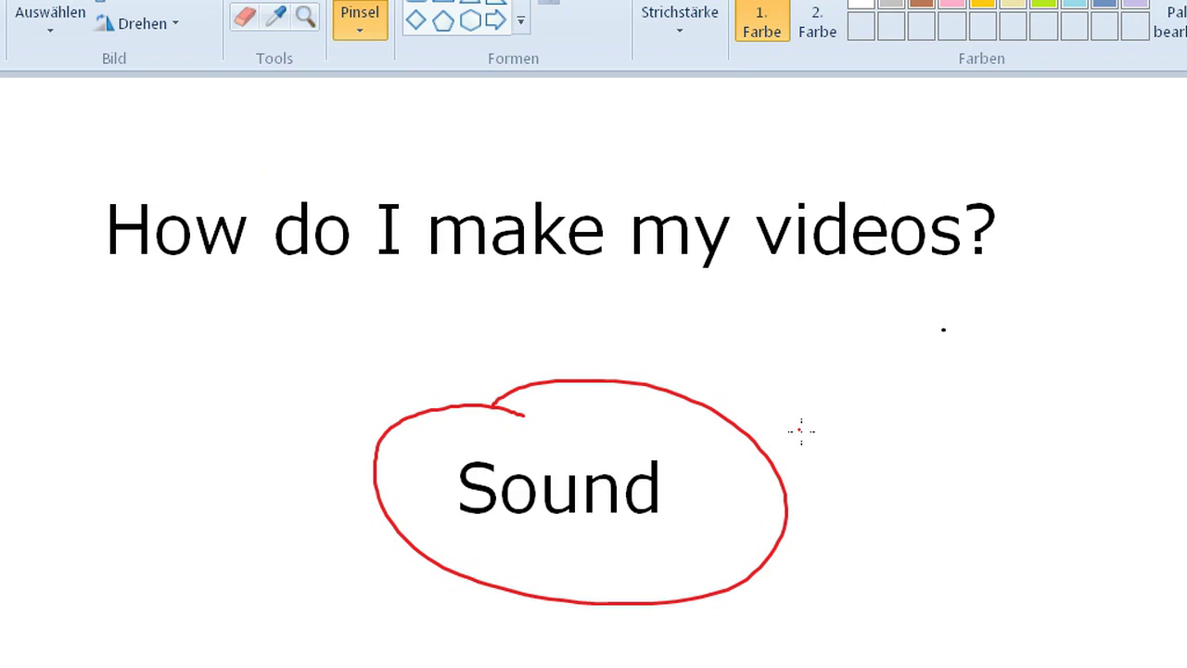
{"action": "left_click_drag", "start_coordinate": [631, 667], "coordinate": [609, 470]}
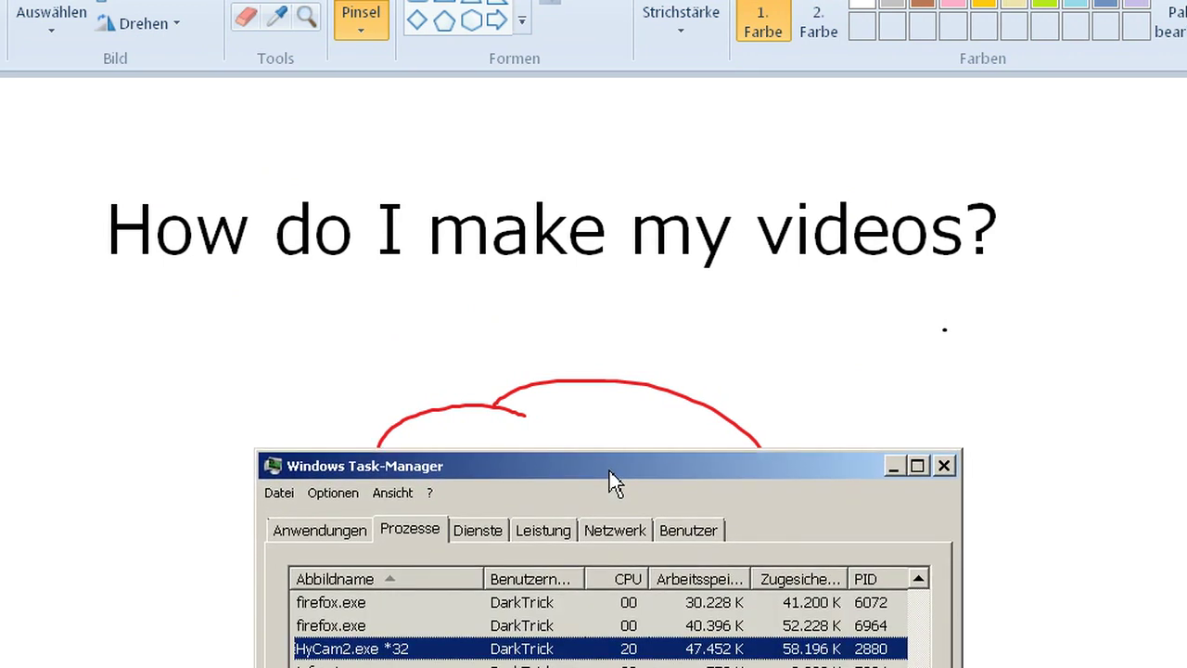
Confirm HyCam2.exe's priority is set to Hoch, then dismiss the menu and close Task Manager.
{"action": "right_click", "coordinate": [375, 640]}
{"action": "mouse_move", "coordinate": [498, 565]}
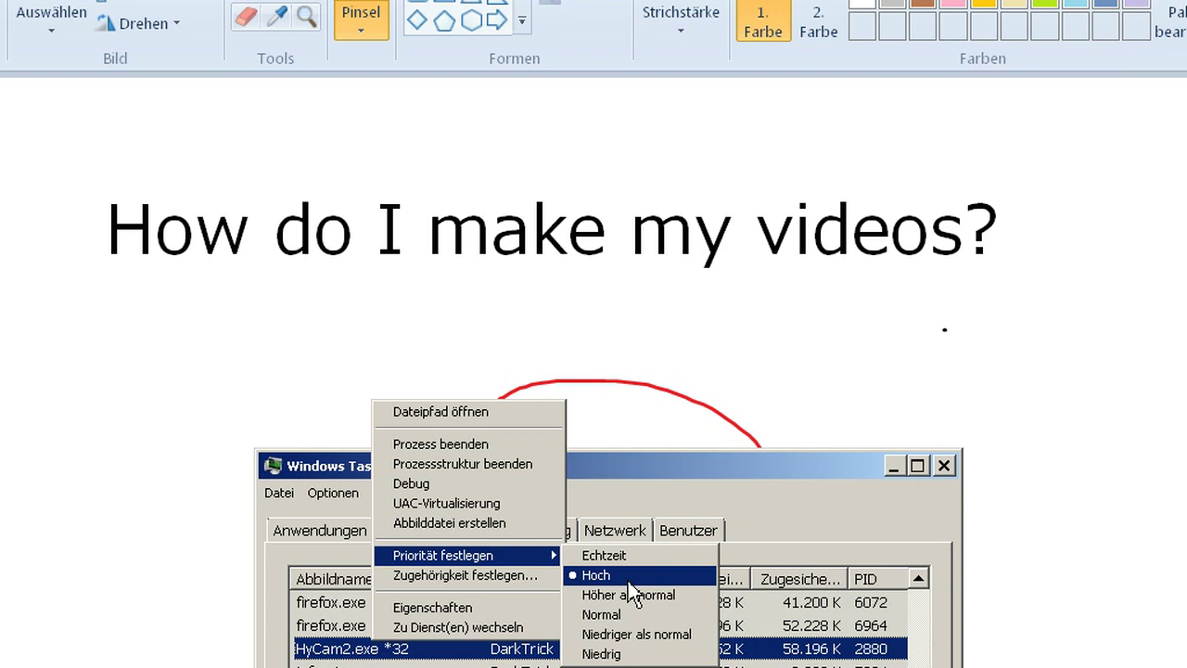
{"action": "left_click", "coordinate": [837, 481]}
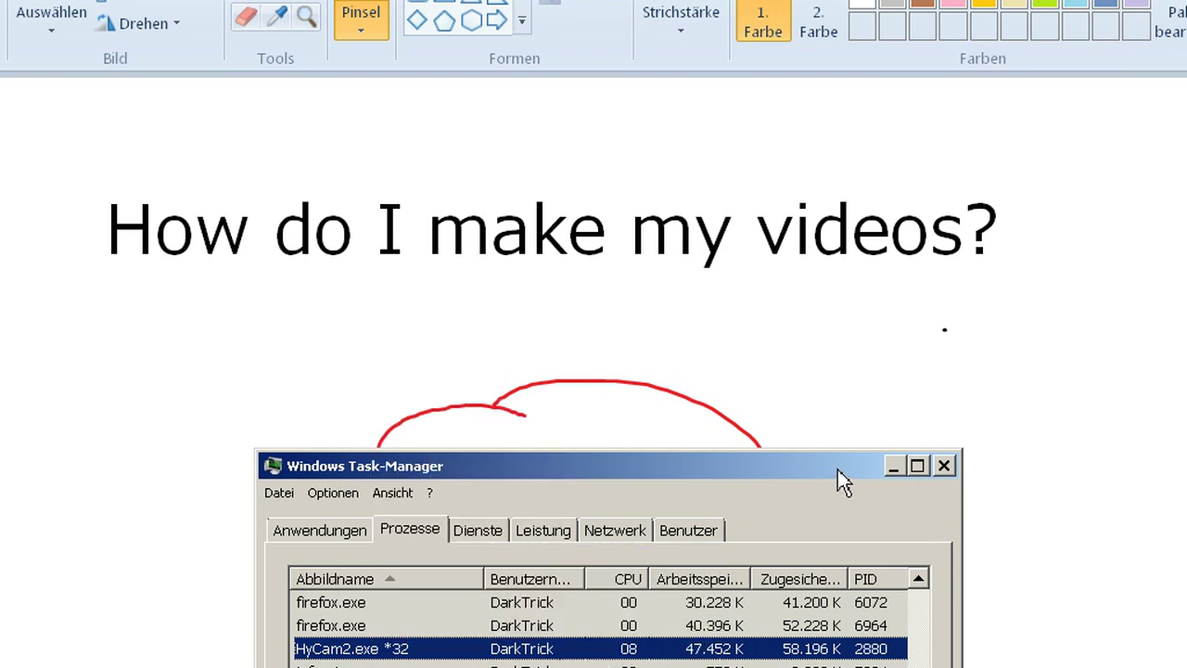
{"action": "left_click", "coordinate": [944, 467]}
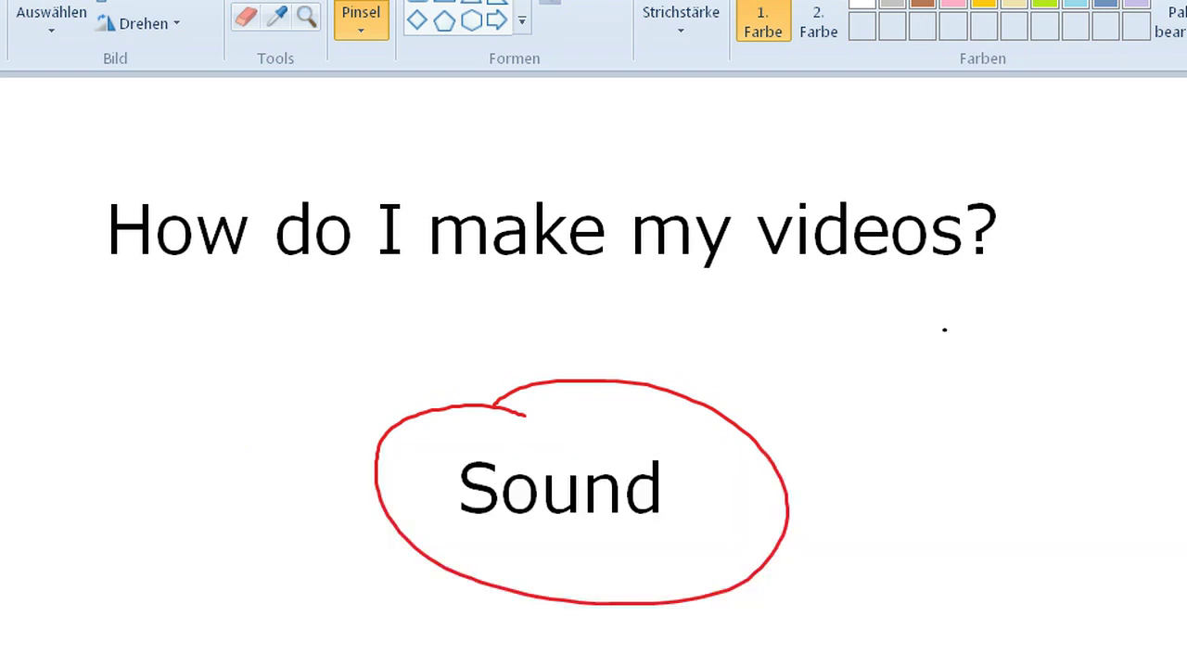
{"action": "key", "text": "alt+Tab"}
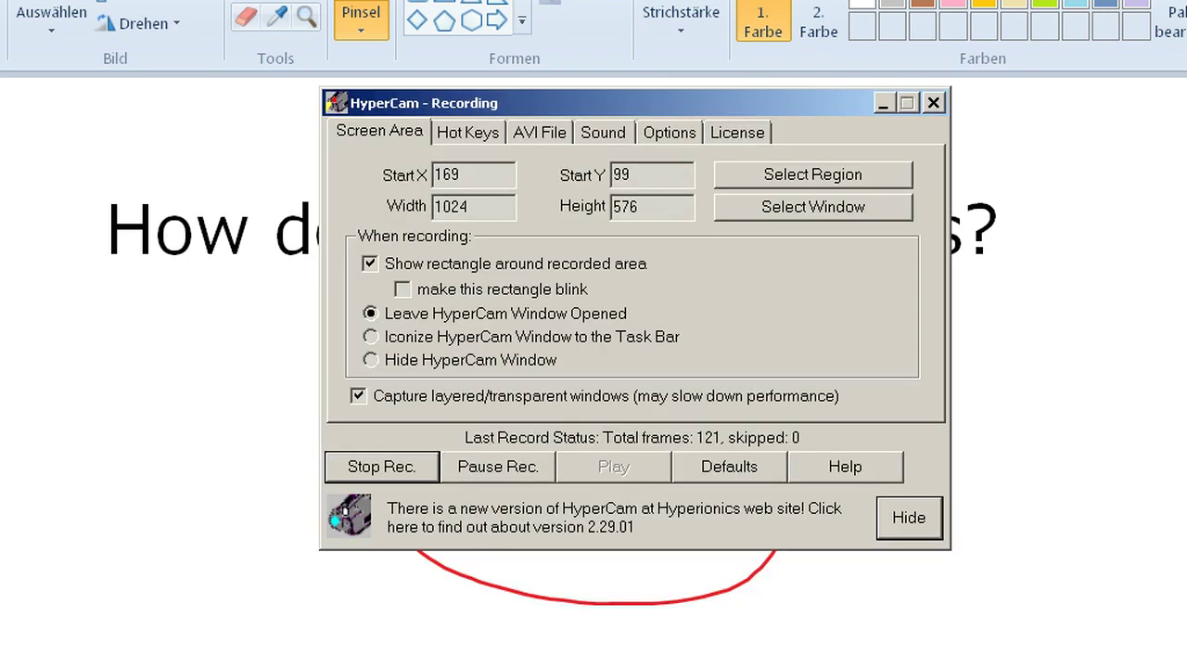
{"action": "left_click", "coordinate": [464, 133]}
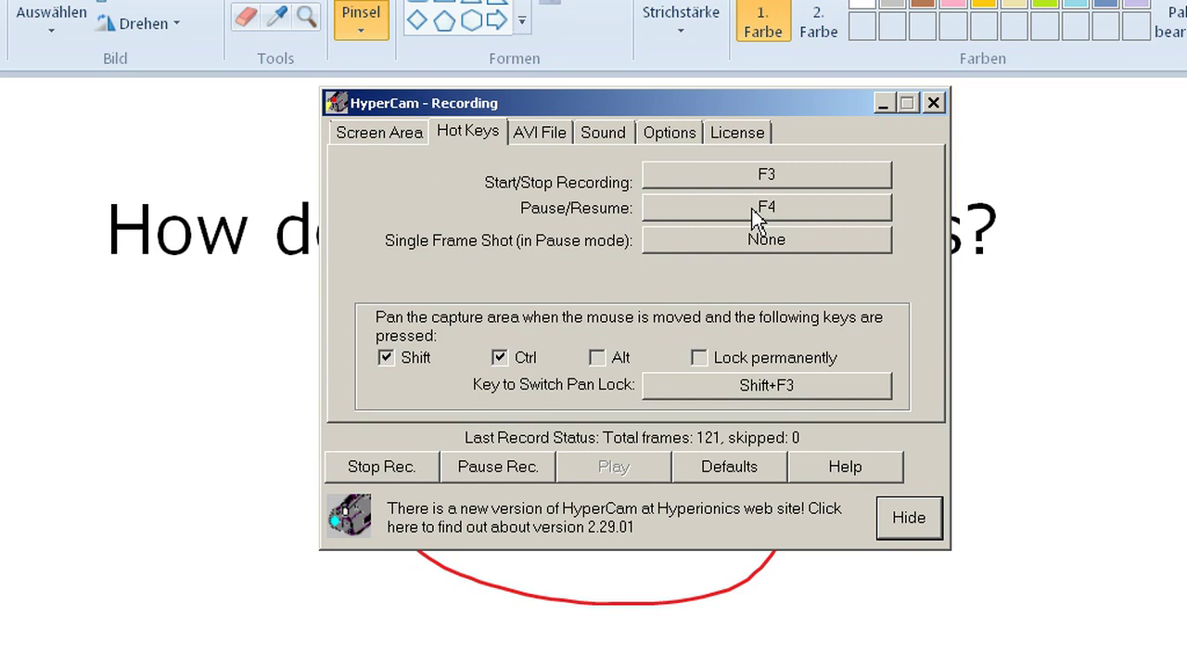
{"action": "left_click", "coordinate": [538, 133]}
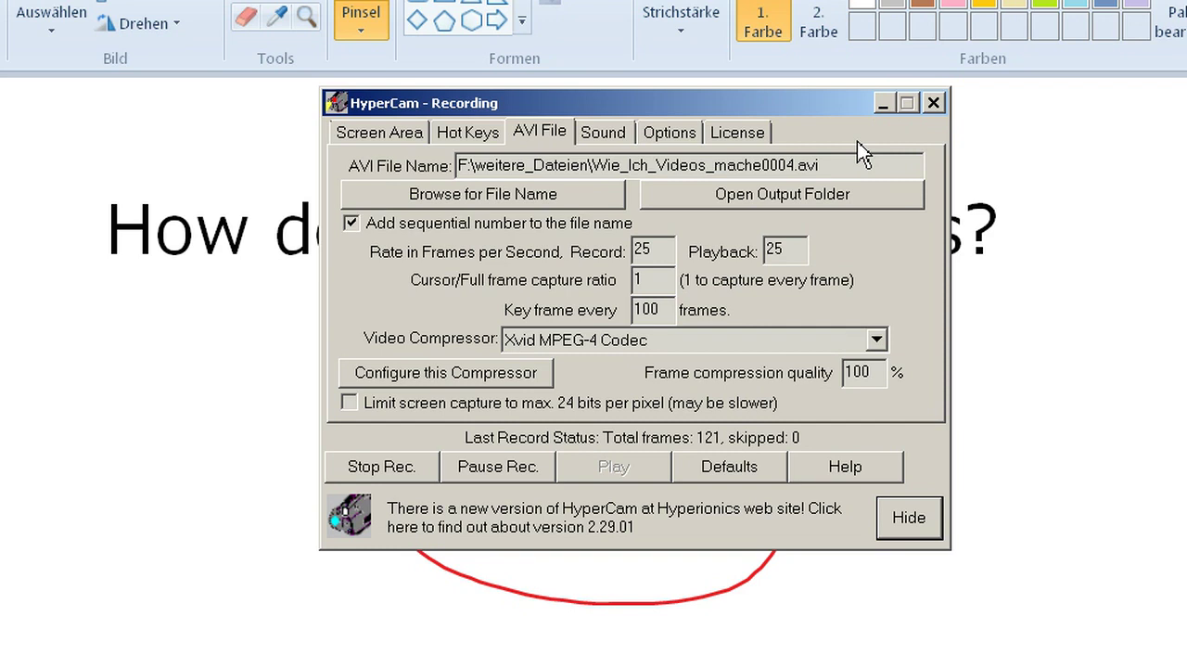
{"action": "key", "text": "alt+Tab"}
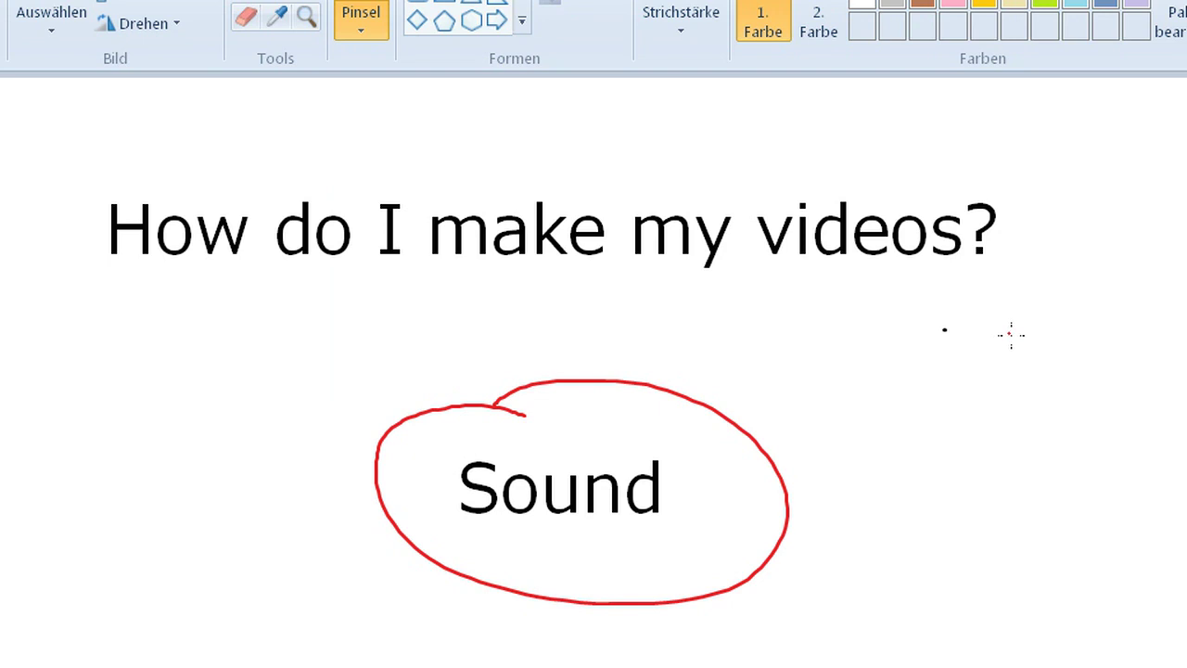
In the Explorer folder, select Wie_Ich_Videos_mache0001 through the newest, Wie_Ich_Videos_mache0004.avi.
{"action": "key", "text": "alt+Tab"}
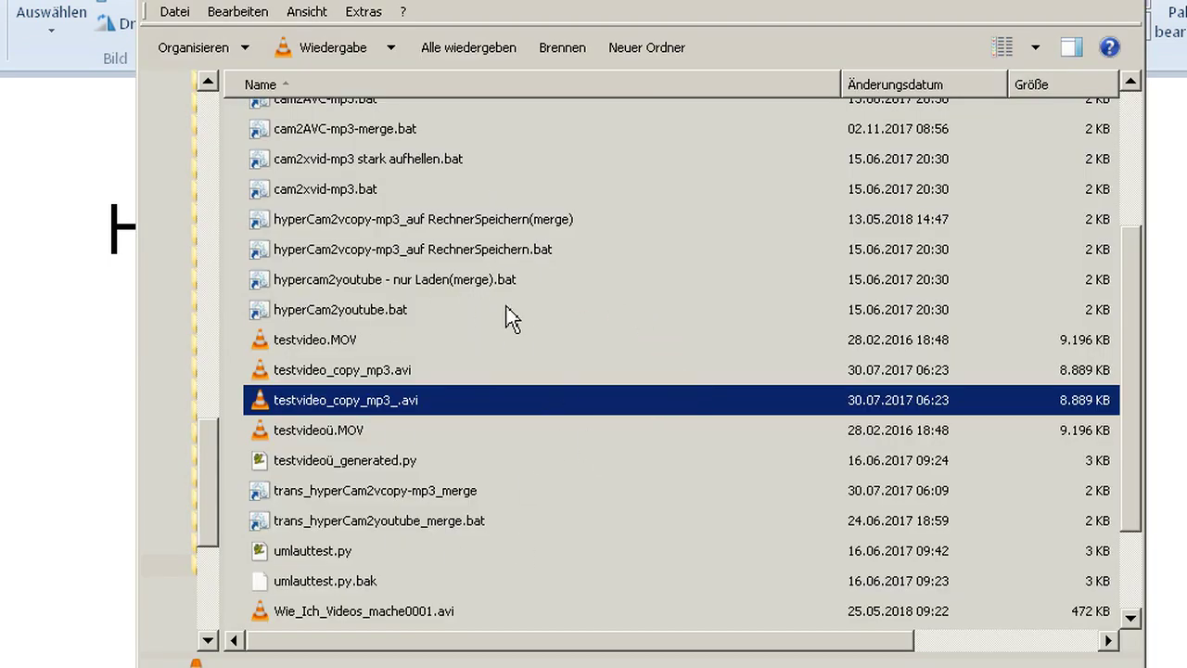
{"action": "left_click_drag", "start_coordinate": [1126, 362], "coordinate": [1124, 441]}
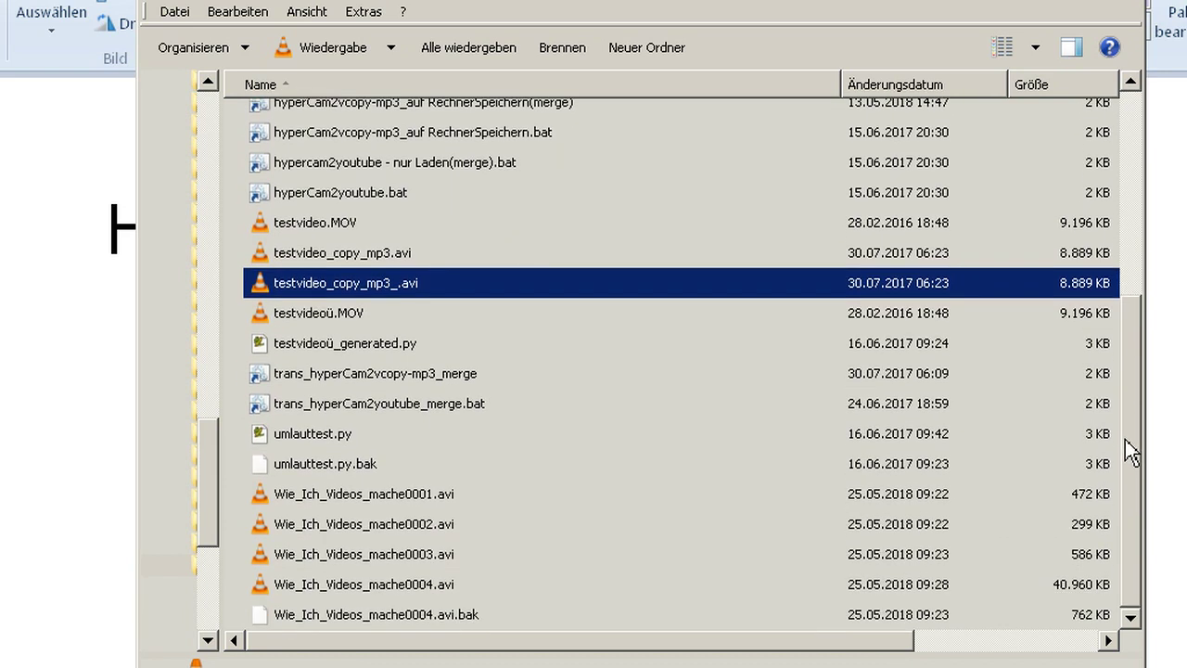
{"action": "left_click", "coordinate": [439, 505]}
{"action": "left_click", "coordinate": [442, 525]}
{"action": "left_click", "coordinate": [444, 554]}
{"action": "left_click", "coordinate": [446, 586]}
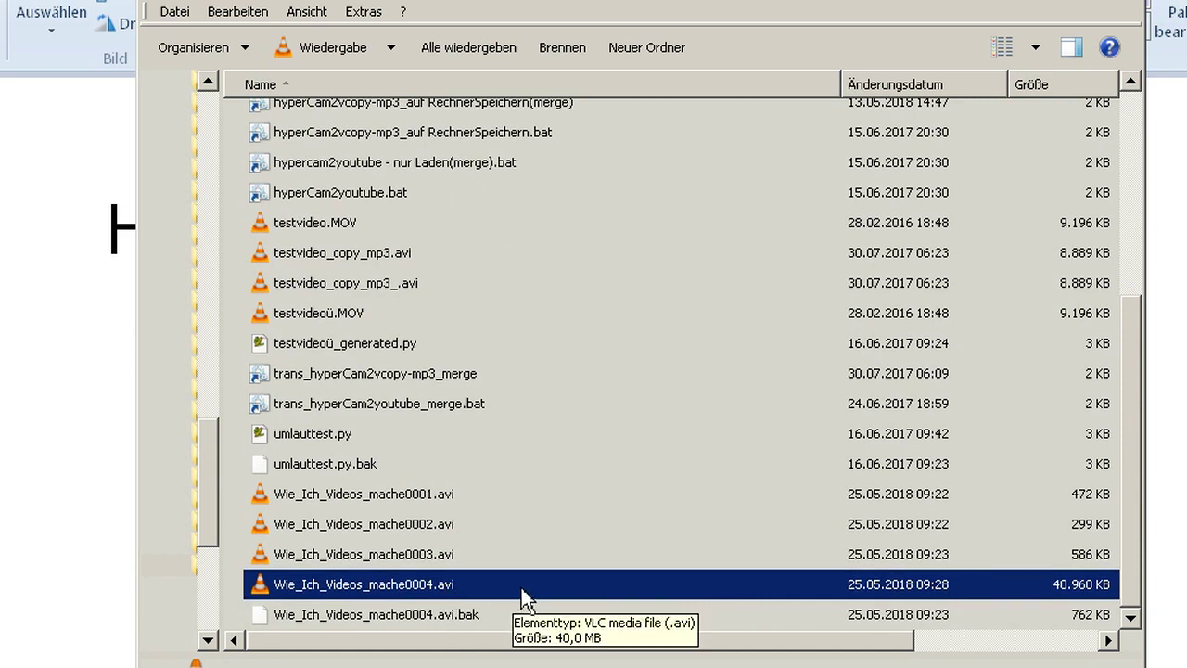
Scroll back up the file list and drag the empty Avidemux window into view.
{"action": "scroll", "coordinate": [508, 357], "scroll_direction": "up", "scroll_amount": 1}
{"action": "scroll", "coordinate": [1073, 397], "scroll_direction": "up", "scroll_amount": 1}
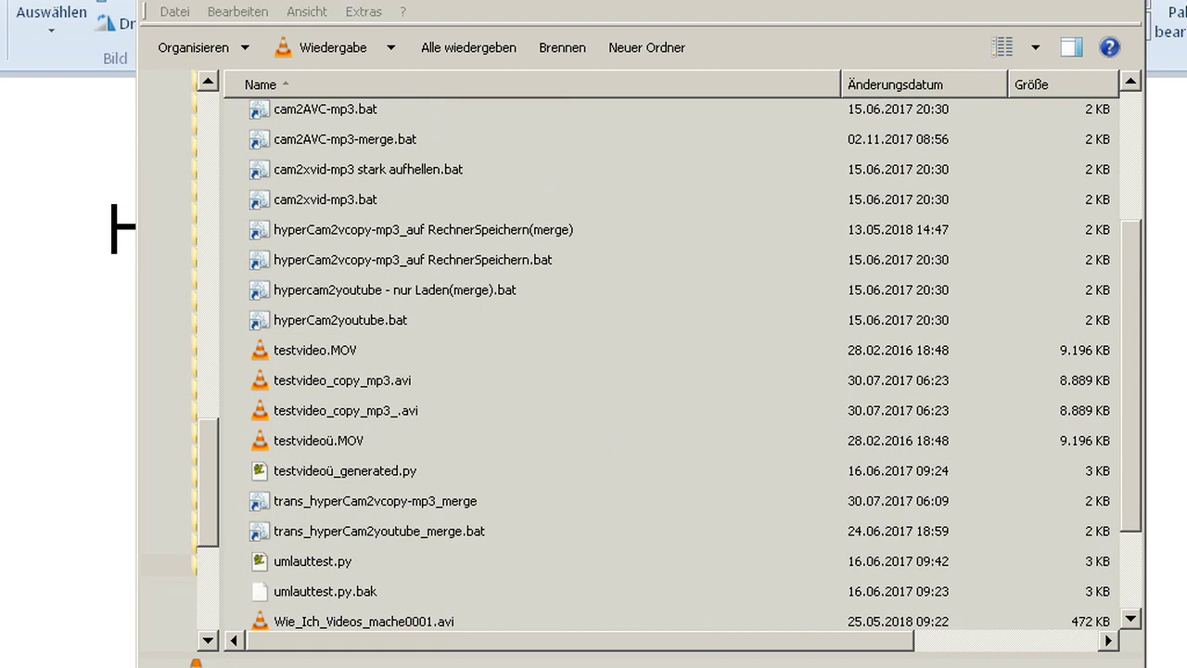
{"action": "left_click_drag", "start_coordinate": [639, 548], "coordinate": [534, 37]}
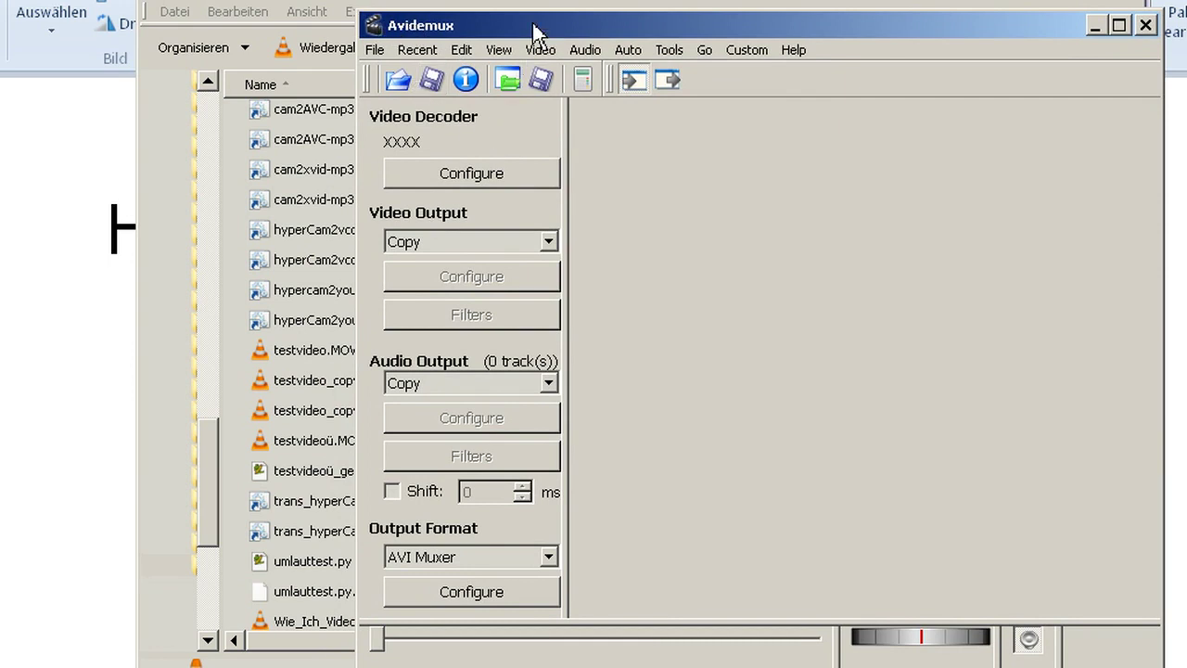
With Mpeg4 AVC (x264) output, open the filter list showing swsResize 1024x576 to 1280x720.
{"action": "left_click_drag", "start_coordinate": [536, 35], "coordinate": [598, 47]}
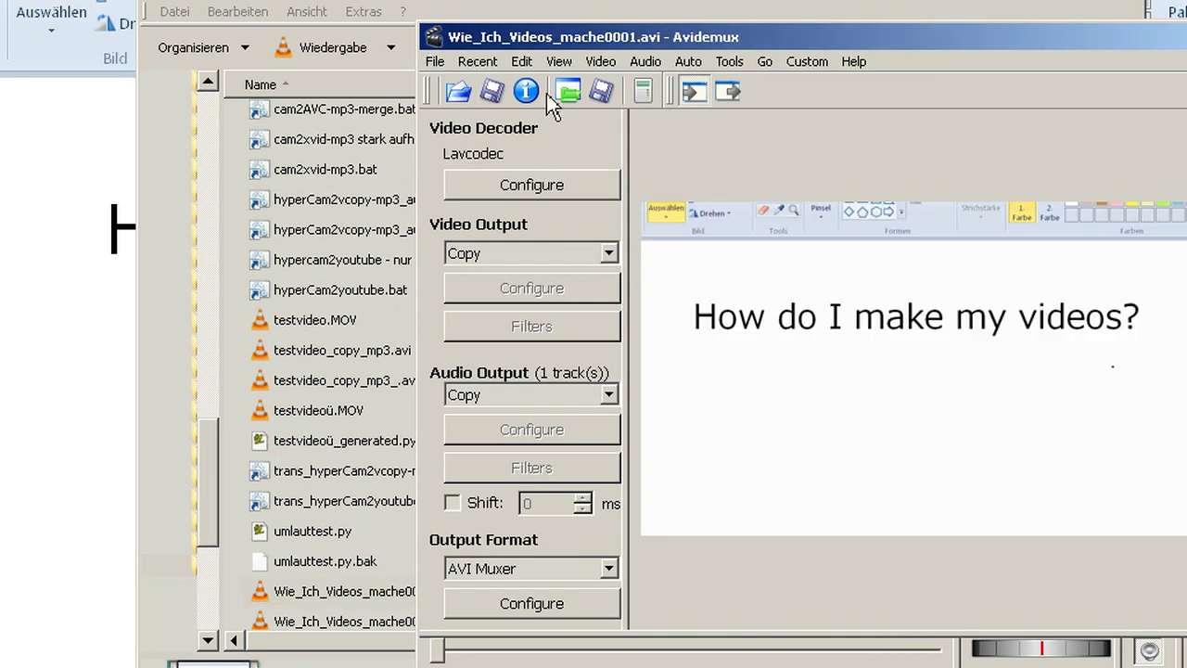
{"action": "scroll", "coordinate": [538, 253], "scroll_direction": "down", "scroll_amount": 1}
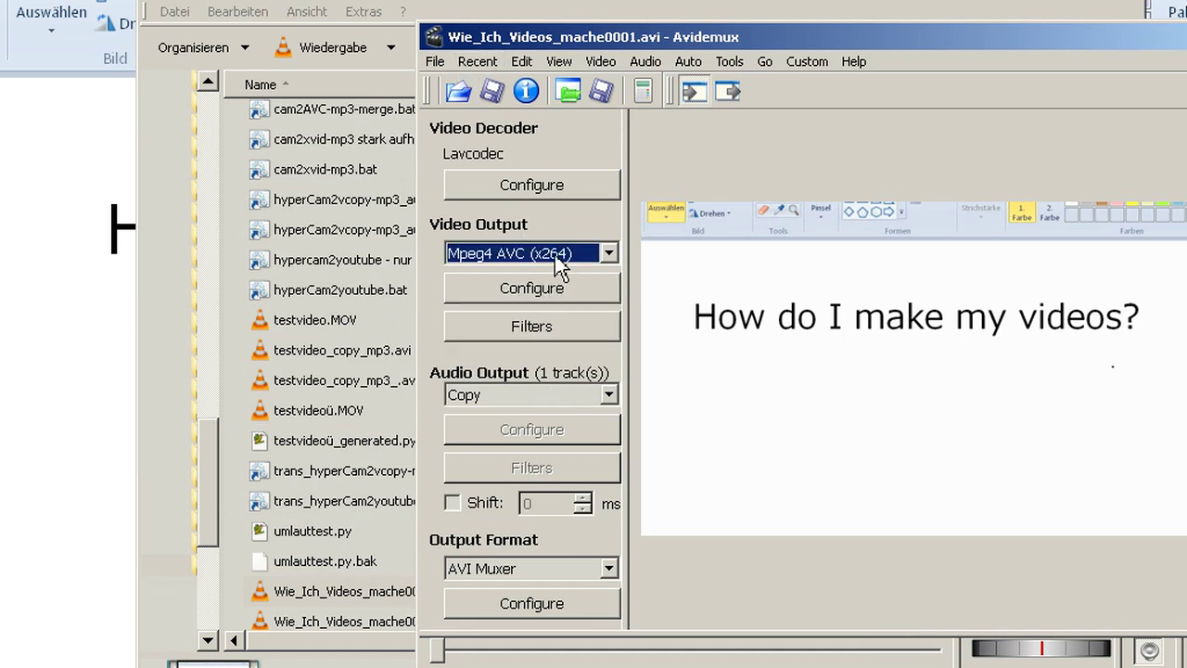
{"action": "left_click", "coordinate": [532, 326]}
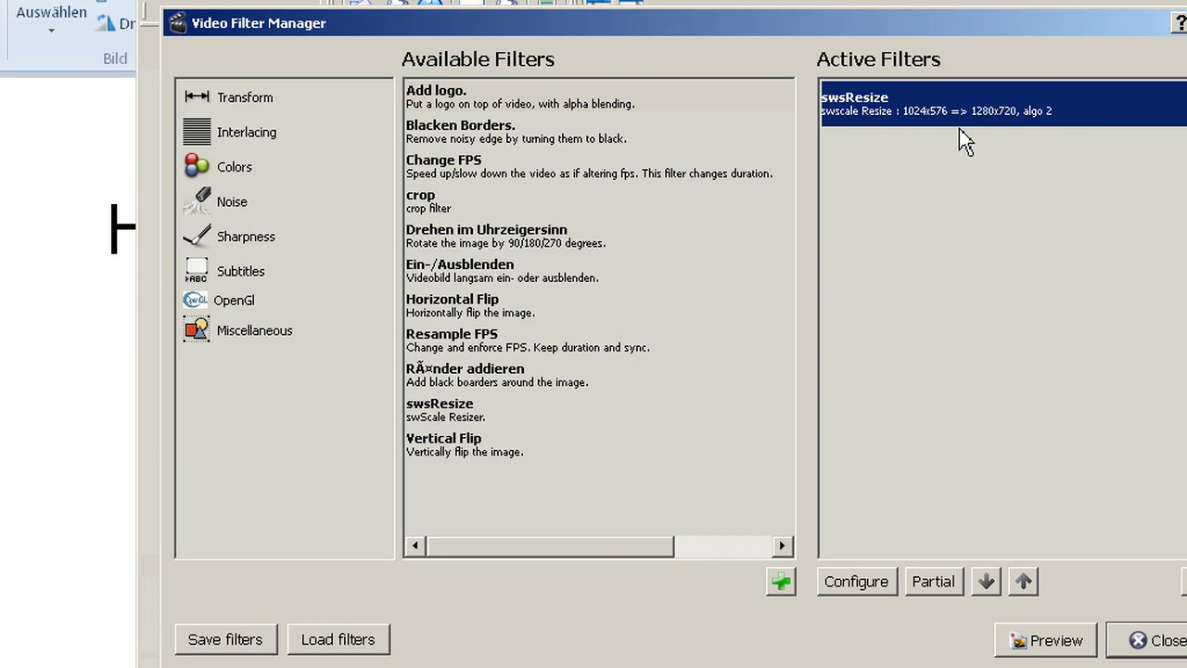
Close the Video Filter Manager with Escape, keeping the swsResize filter.
{"action": "key", "text": "Escape"}
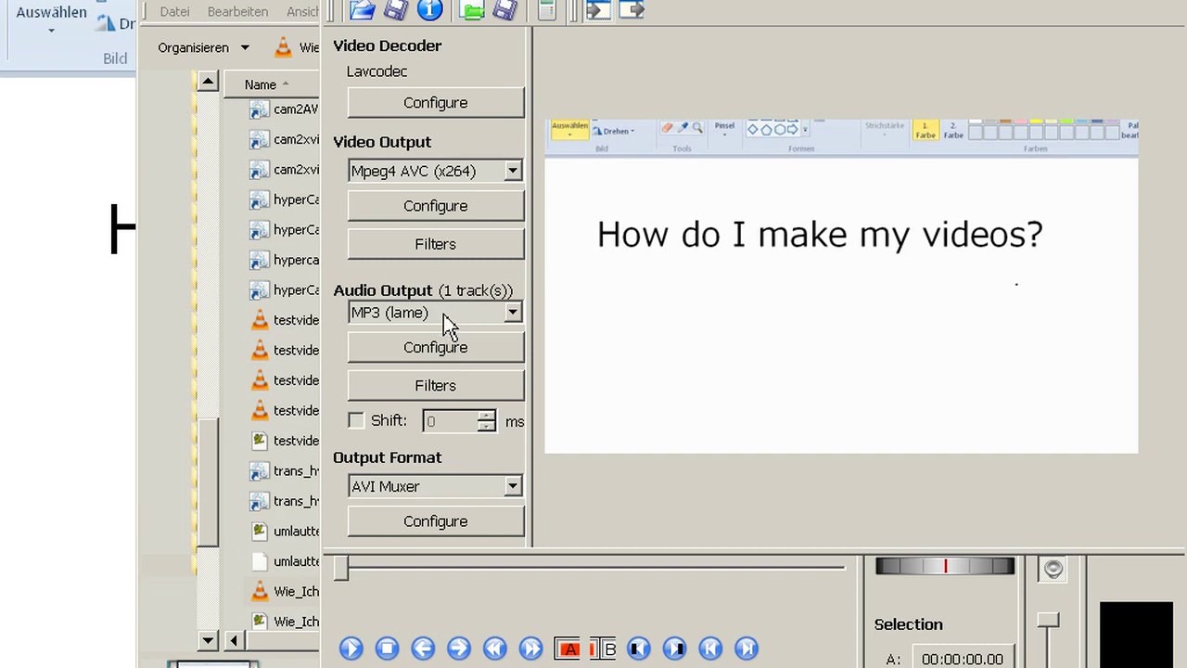
Select swsResize and open its Resize settings to review the 1024x576 to 1280x720 scaling.
{"action": "left_click", "coordinate": [452, 252]}
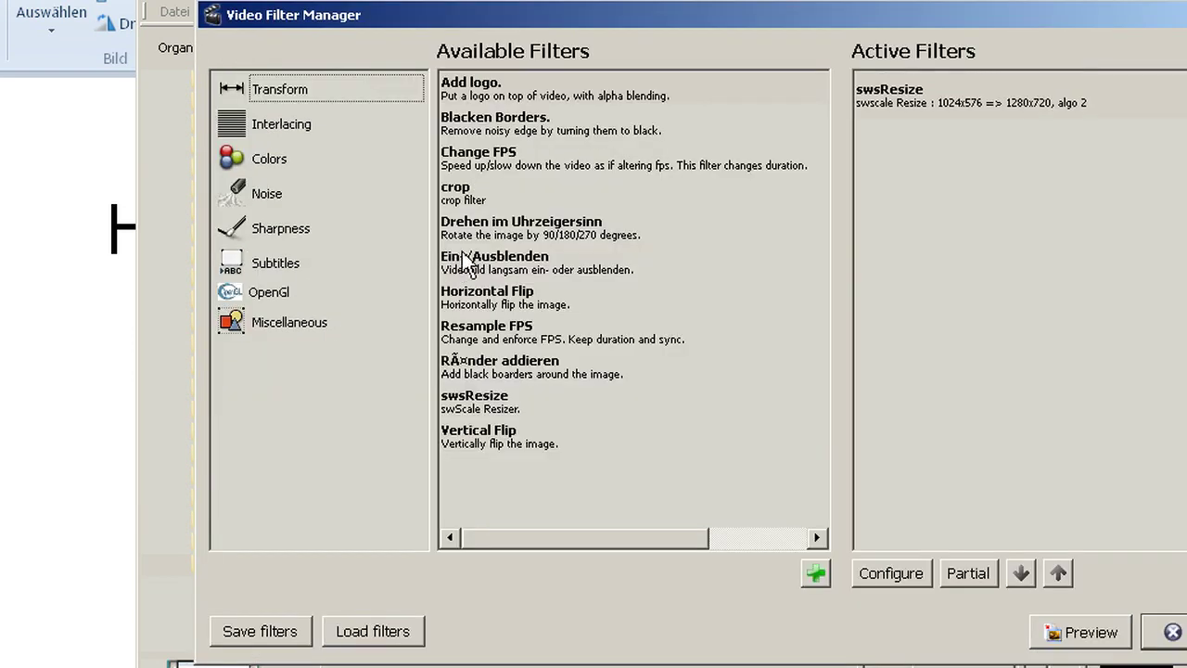
{"action": "left_click", "coordinate": [941, 109]}
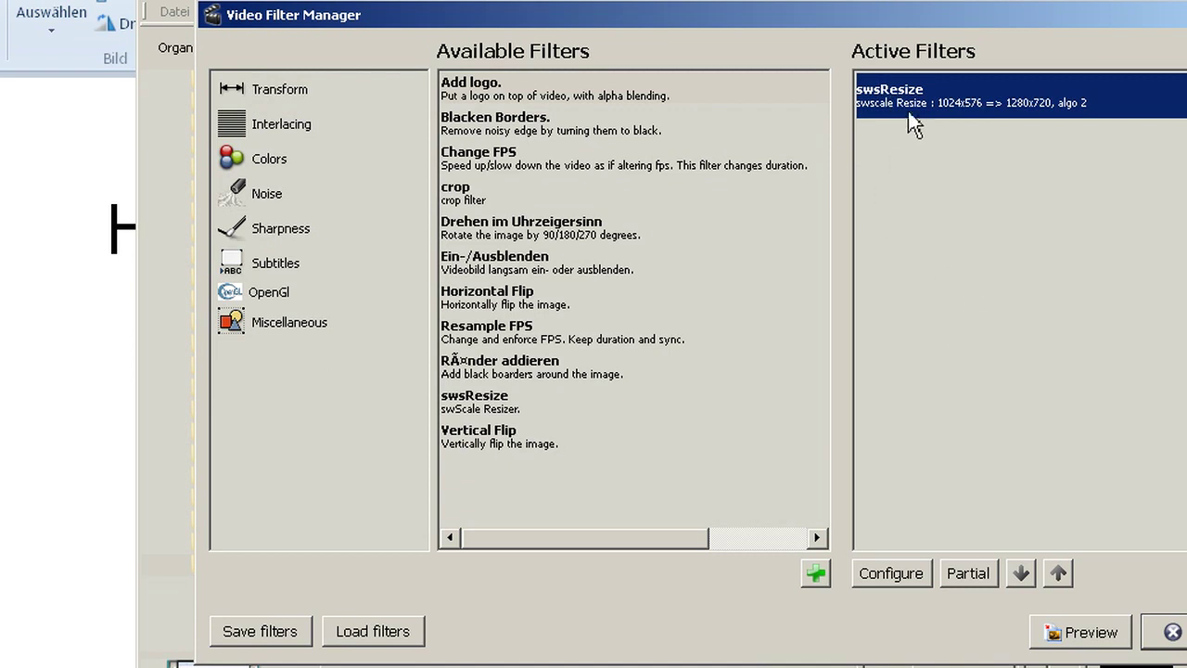
{"action": "double_click", "coordinate": [916, 111]}
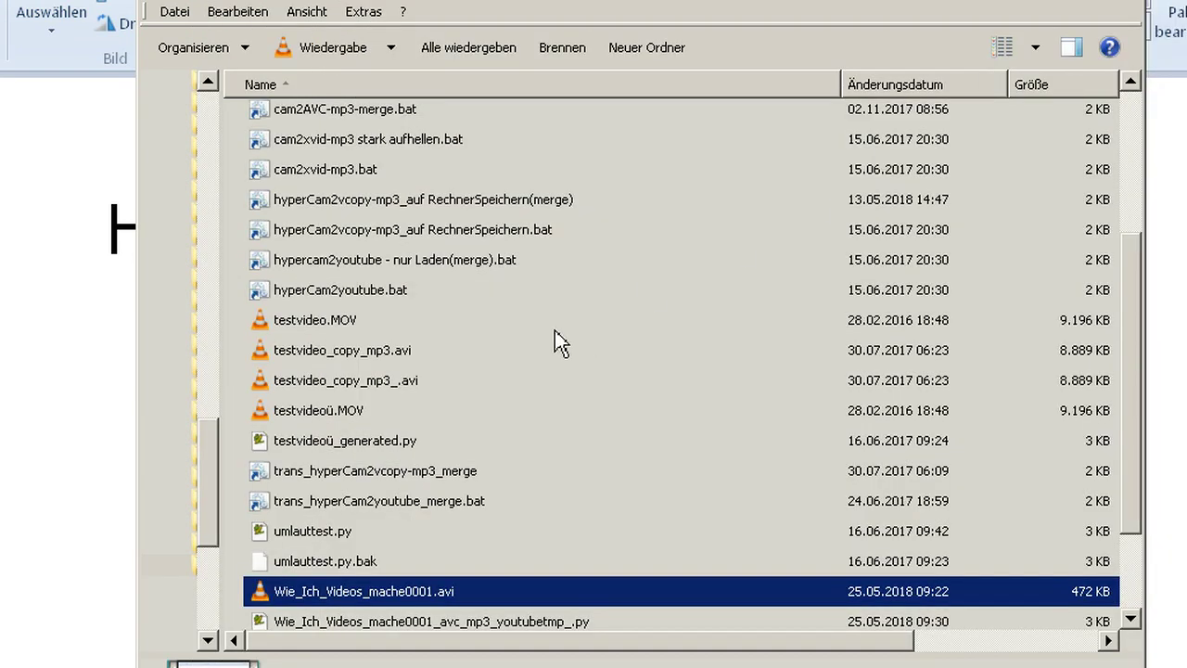
Step through the batch scripts in Explorer, starting from hyperCam2youtube.bat.
{"action": "left_click", "coordinate": [382, 290]}
{"action": "left_click", "coordinate": [373, 256]}
{"action": "left_click", "coordinate": [367, 228]}
{"action": "left_click", "coordinate": [358, 200]}
{"action": "left_click", "coordinate": [347, 148]}
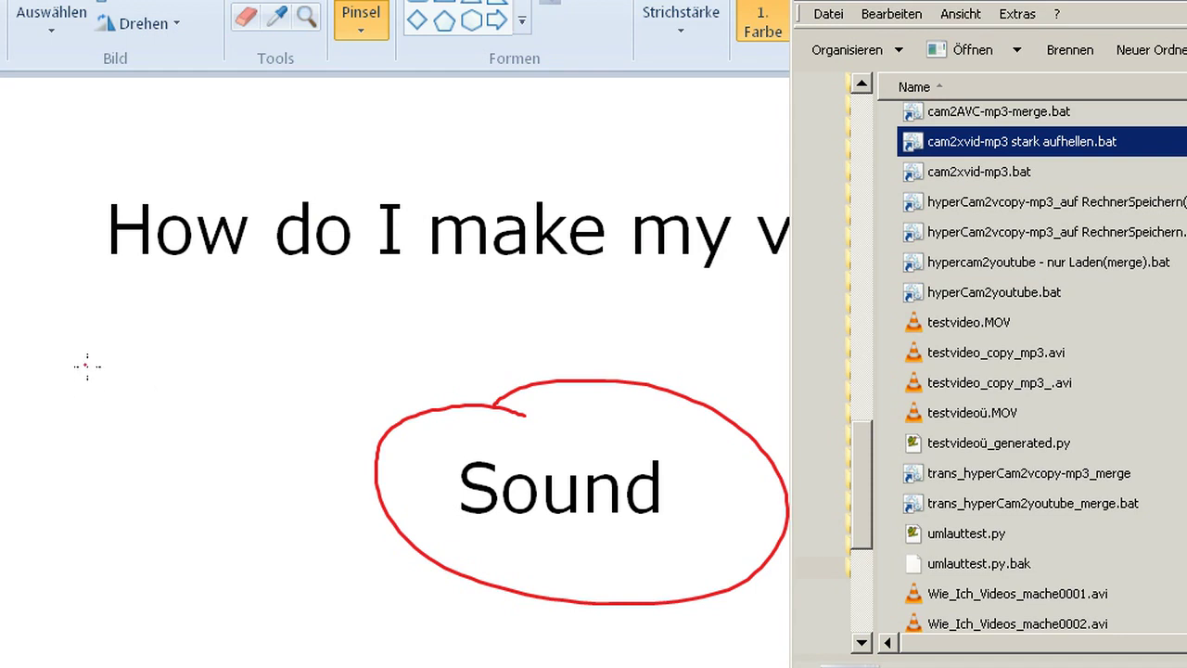
In Paint, draw small red boxes down the left and a larger red square to their right.
{"action": "mouse_move", "coordinate": [87, 365]}
{"action": "left_mouse_down"}
{"action": "mouse_move", "coordinate": [45, 358]}
{"action": "mouse_move", "coordinate": [99, 347]}
{"action": "mouse_move", "coordinate": [90, 325]}
{"action": "mouse_move", "coordinate": [88, 364]}
{"action": "left_mouse_up"}
{"action": "mouse_move", "coordinate": [43, 405]}
{"action": "left_mouse_down"}
{"action": "mouse_move", "coordinate": [72, 414]}
{"action": "mouse_move", "coordinate": [49, 429]}
{"action": "mouse_move", "coordinate": [52, 474]}
{"action": "mouse_move", "coordinate": [57, 462]}
{"action": "mouse_move", "coordinate": [74, 492]}
{"action": "mouse_move", "coordinate": [53, 496]}
{"action": "mouse_move", "coordinate": [85, 494]}
{"action": "mouse_move", "coordinate": [40, 528]}
{"action": "mouse_move", "coordinate": [40, 546]}
{"action": "mouse_move", "coordinate": [91, 525]}
{"action": "left_mouse_up"}
{"action": "mouse_move", "coordinate": [91, 525]}
{"action": "left_mouse_down"}
{"action": "mouse_move", "coordinate": [68, 549]}
{"action": "mouse_move", "coordinate": [38, 549]}
{"action": "left_mouse_up"}
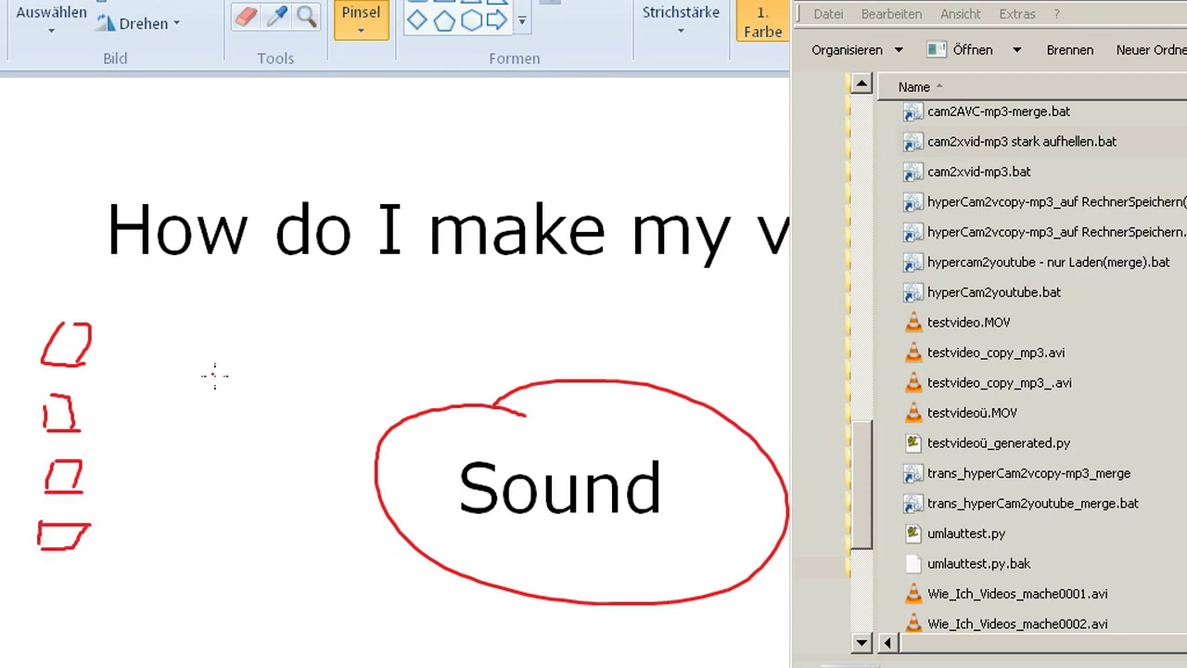
{"action": "mouse_move", "coordinate": [256, 372]}
{"action": "left_mouse_down"}
{"action": "mouse_move", "coordinate": [330, 375]}
{"action": "mouse_move", "coordinate": [332, 401]}
{"action": "mouse_move", "coordinate": [256, 454]}
{"action": "left_mouse_up"}
Draw red arrows from each of the four boxes into the larger square.
{"action": "mouse_move", "coordinate": [95, 346]}
{"action": "left_mouse_down"}
{"action": "mouse_move", "coordinate": [241, 368]}
{"action": "mouse_move", "coordinate": [235, 352]}
{"action": "mouse_move", "coordinate": [217, 377]}
{"action": "left_mouse_up"}
{"action": "left_click_drag", "start_coordinate": [94, 408], "coordinate": [269, 403]}
{"action": "mouse_move", "coordinate": [224, 391]}
{"action": "left_mouse_down"}
{"action": "mouse_move", "coordinate": [258, 401]}
{"action": "mouse_move", "coordinate": [202, 430]}
{"action": "left_mouse_up"}
{"action": "left_click_drag", "start_coordinate": [93, 467], "coordinate": [236, 438]}
{"action": "mouse_move", "coordinate": [210, 431]}
{"action": "left_mouse_down"}
{"action": "mouse_move", "coordinate": [236, 438]}
{"action": "mouse_move", "coordinate": [220, 455]}
{"action": "left_mouse_up"}
{"action": "mouse_move", "coordinate": [84, 527]}
{"action": "left_mouse_down"}
{"action": "mouse_move", "coordinate": [256, 461]}
{"action": "mouse_move", "coordinate": [267, 494]}
{"action": "left_mouse_up"}
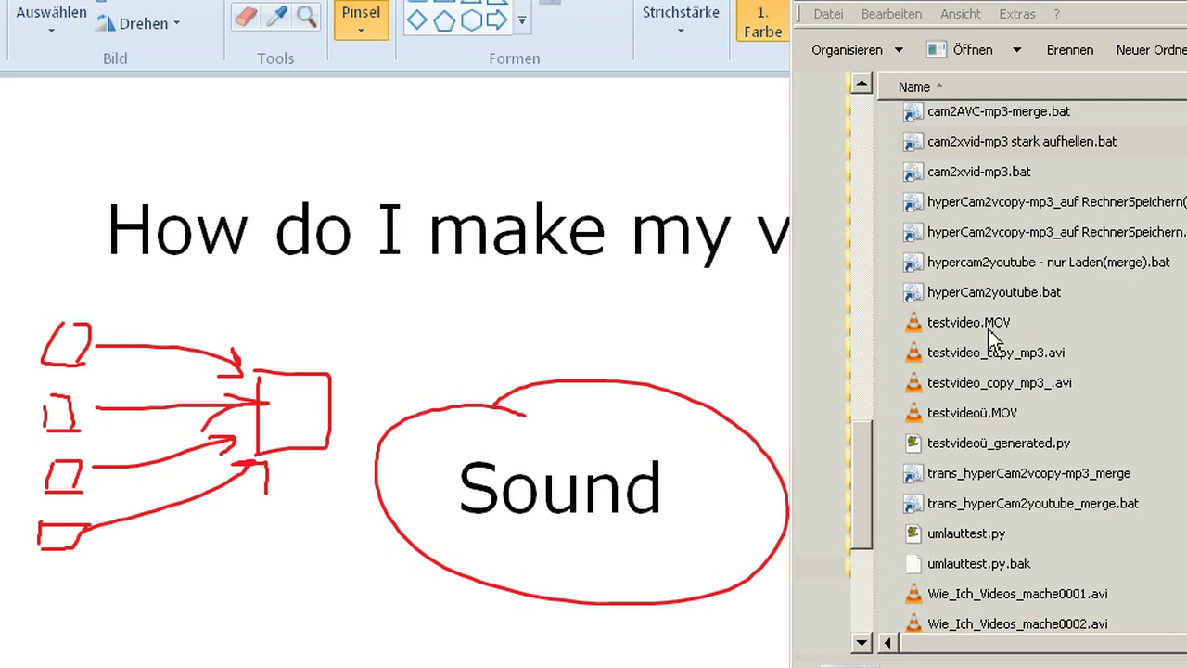
Drop Wie_Ich_Videos_mache0001.avi onto 'hypercam2youtube - nur Laden(merge).bat' and select the generated youtubetmp_.py file.
{"action": "left_click", "coordinate": [987, 594]}
{"action": "scroll", "coordinate": [1000, 570], "scroll_direction": "down", "scroll_amount": 1}
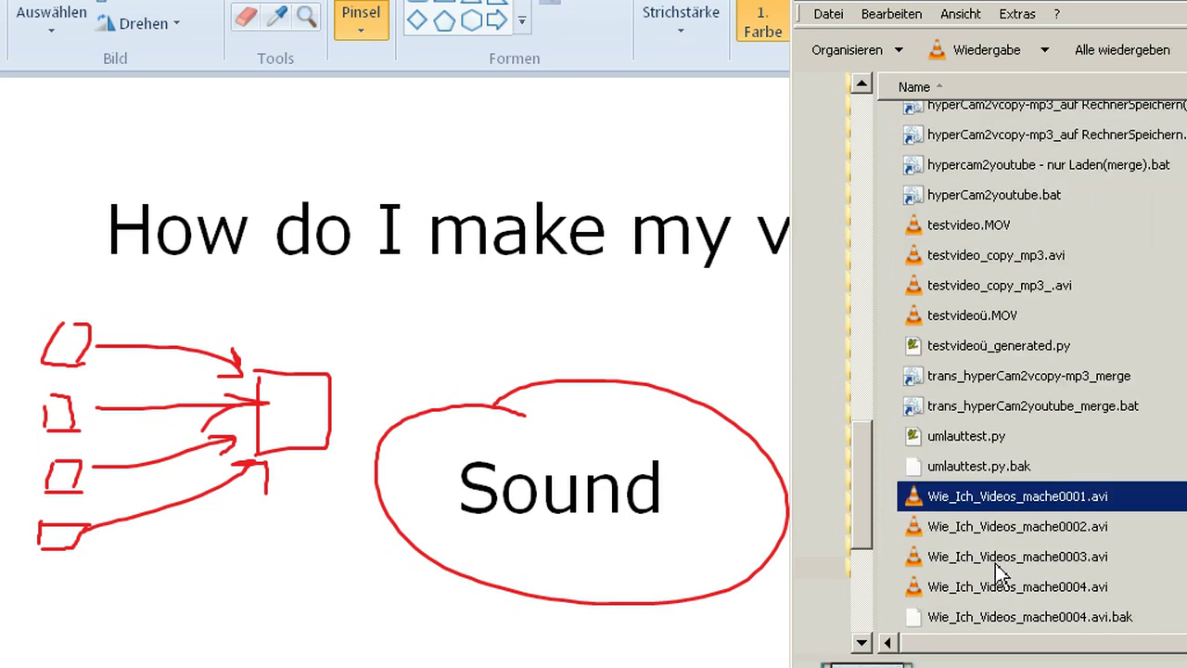
{"action": "left_click_drag", "start_coordinate": [1008, 496], "coordinate": [997, 166]}
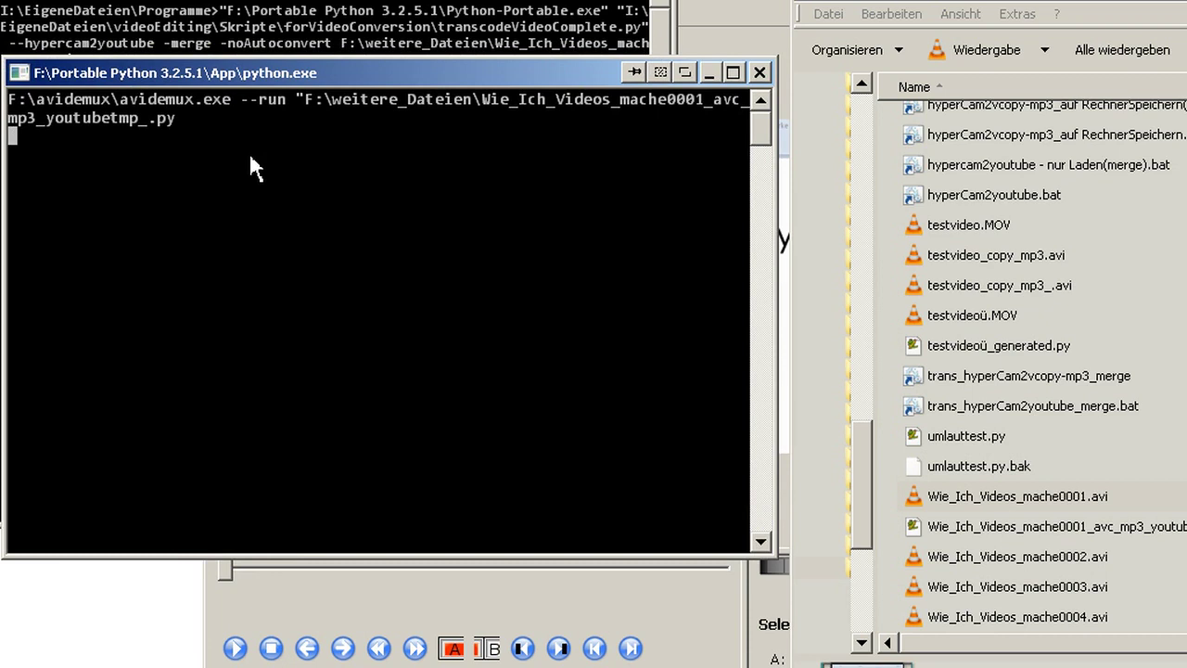
{"action": "left_click", "coordinate": [1039, 533]}
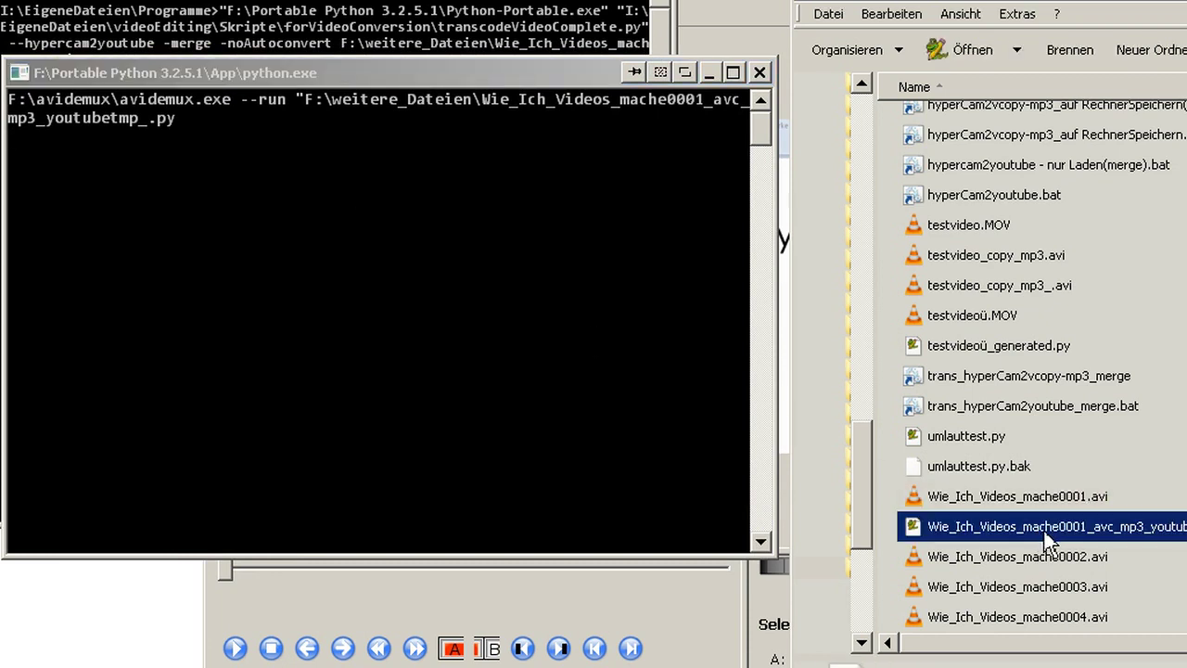
{"action": "left_click_drag", "start_coordinate": [928, 1], "coordinate": [862, 3]}
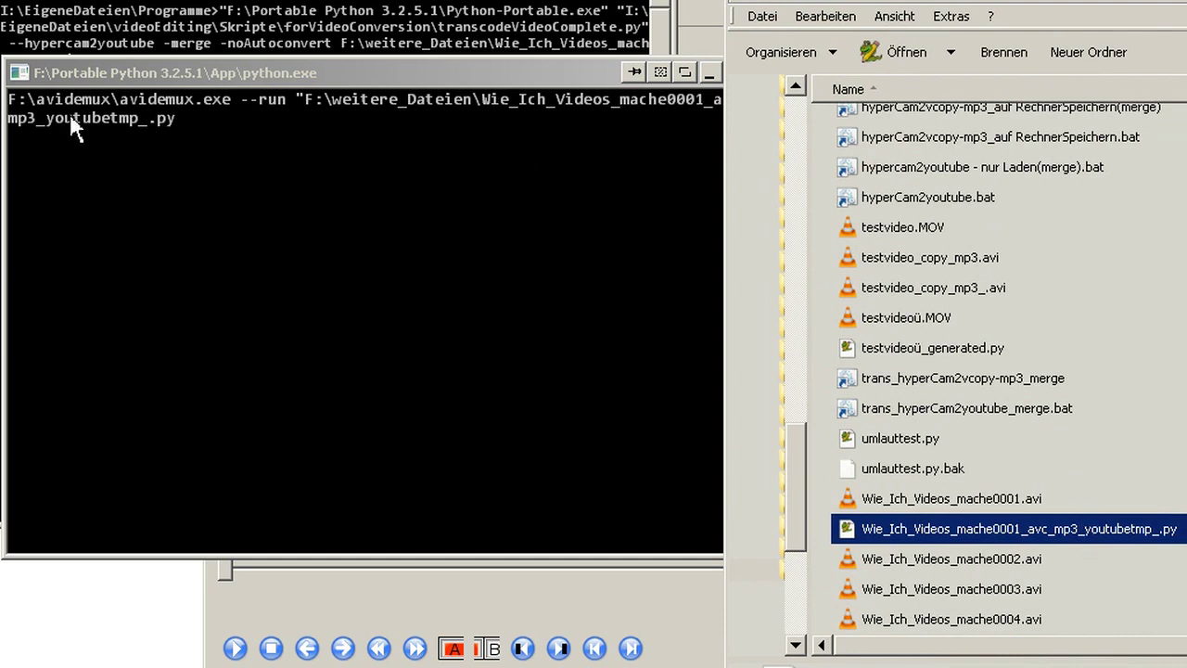
Confirm Avidemux keeps Mpeg4 AVC (x264) video output, then bring the TextPad script window into view.
{"action": "left_click", "coordinate": [606, 582]}
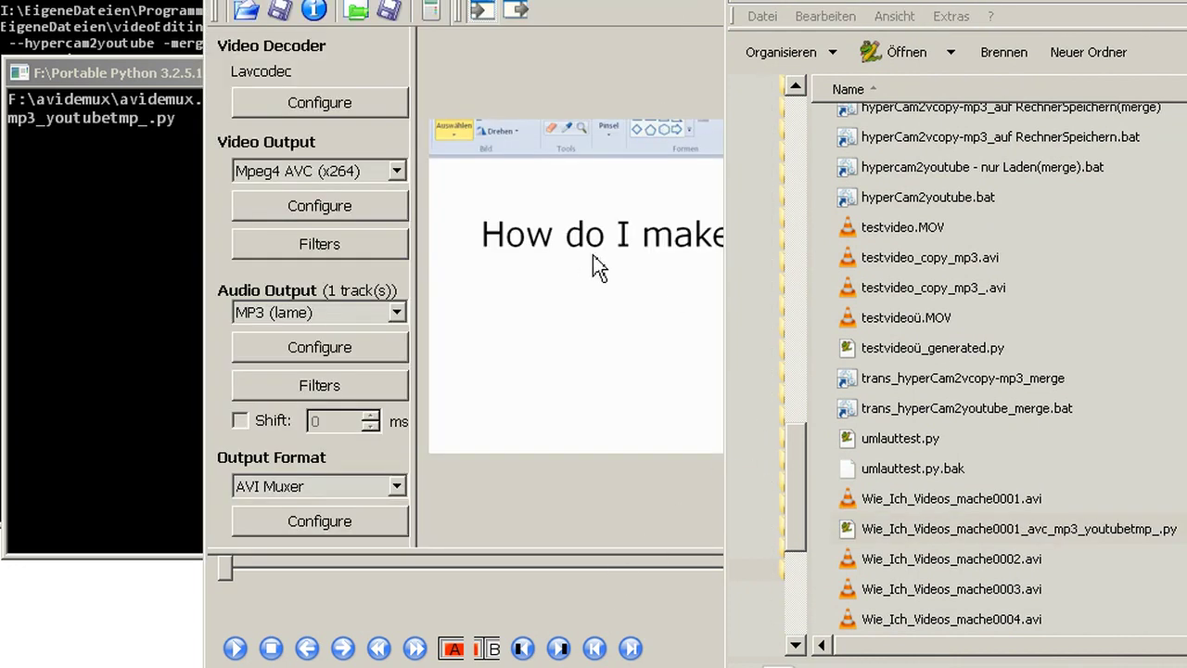
{"action": "left_click", "coordinate": [956, 528]}
{"action": "left_click_drag", "start_coordinate": [446, 2], "coordinate": [325, 5]}
{"action": "left_click", "coordinate": [275, 175]}
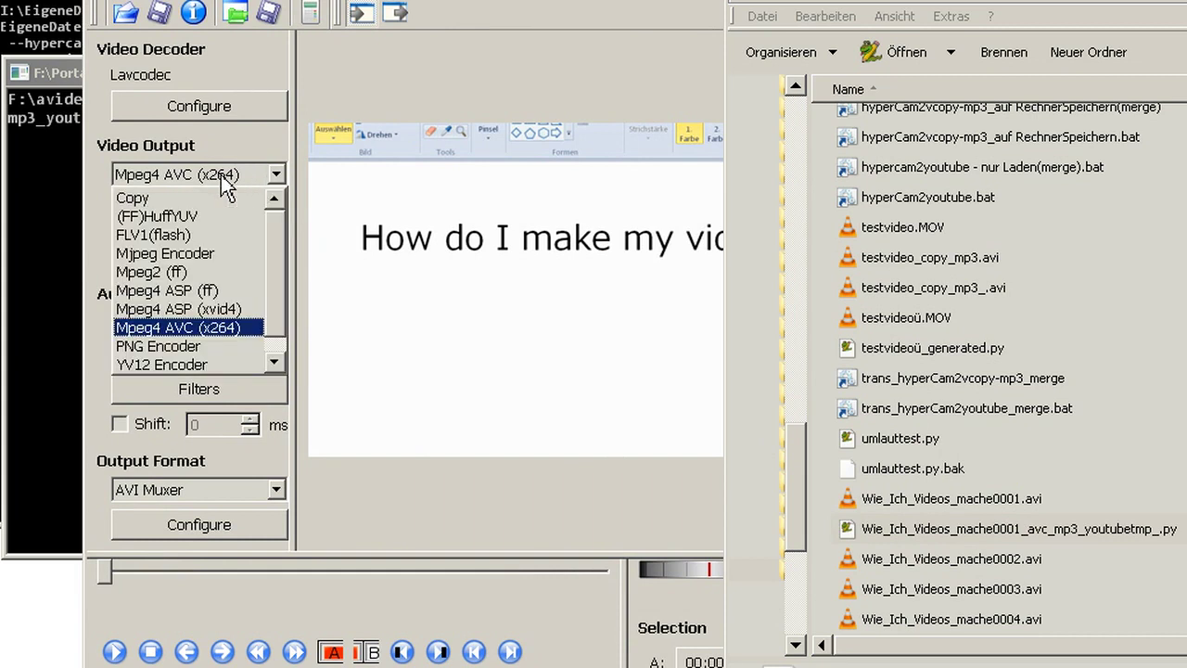
{"action": "left_click", "coordinate": [434, 256]}
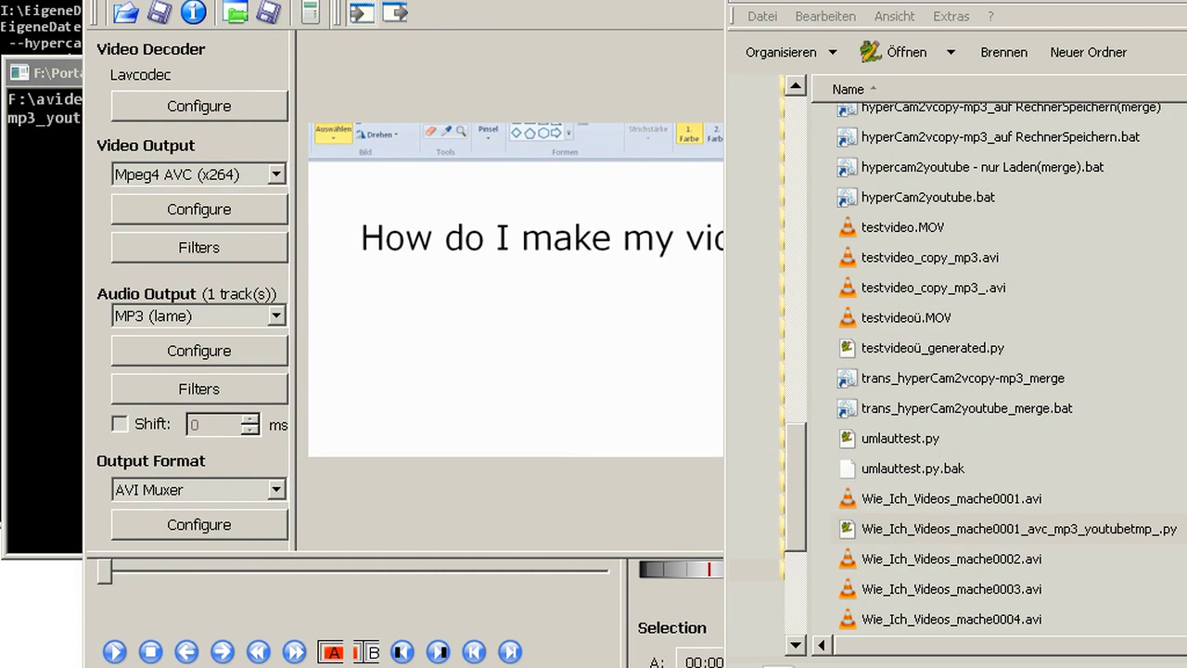
{"action": "left_click_drag", "start_coordinate": [352, 649], "coordinate": [342, 78]}
Highlight the script's x264, 1280-wide swscale, Lame 160 and AVI container lines, then close TextPad.
{"action": "scroll", "coordinate": [324, 287], "scroll_direction": "down", "scroll_amount": 2}
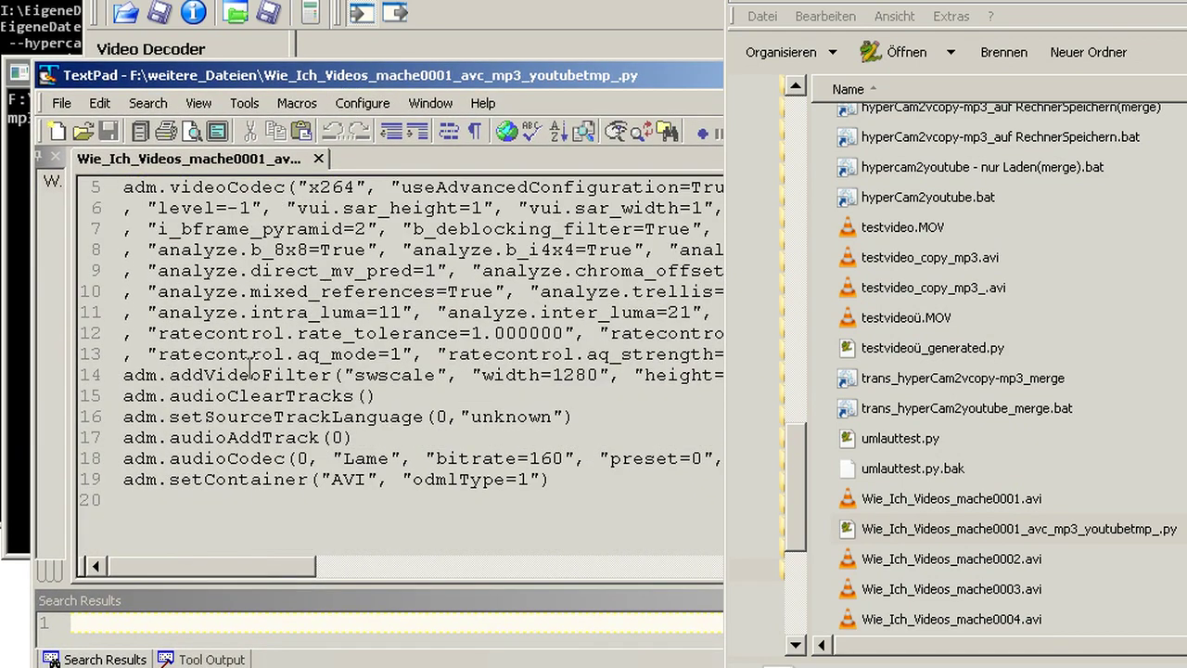
{"action": "left_click_drag", "start_coordinate": [215, 375], "coordinate": [533, 480]}
{"action": "left_click", "coordinate": [533, 480]}
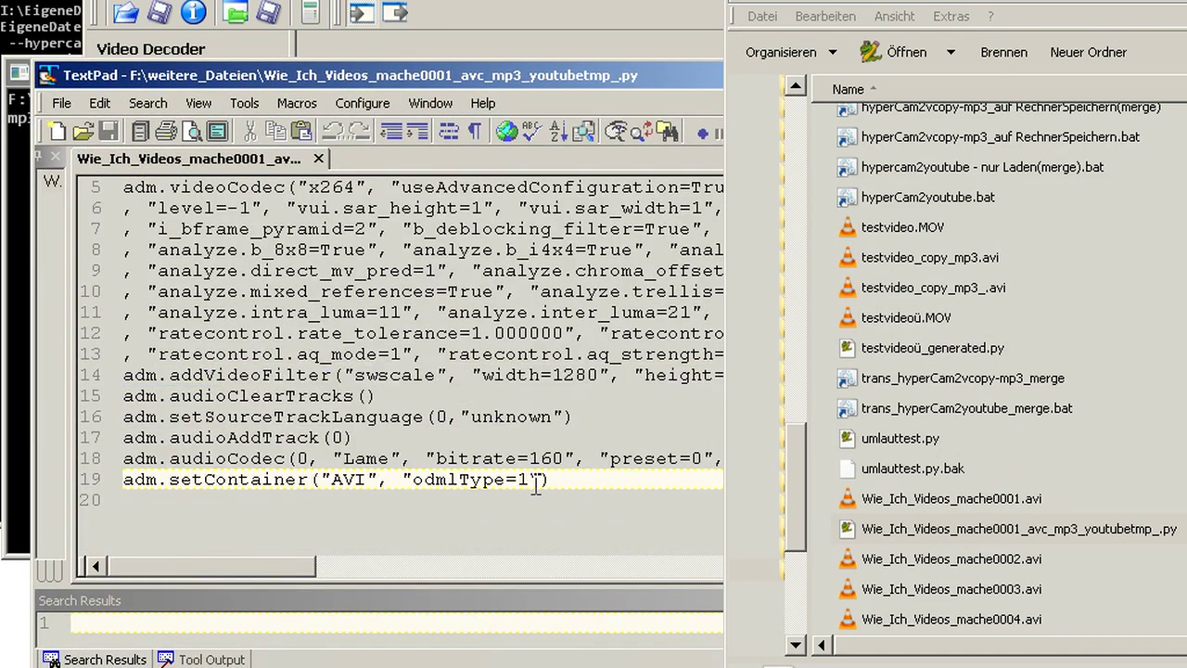
{"action": "scroll", "coordinate": [510, 468], "scroll_direction": "up", "scroll_amount": 2}
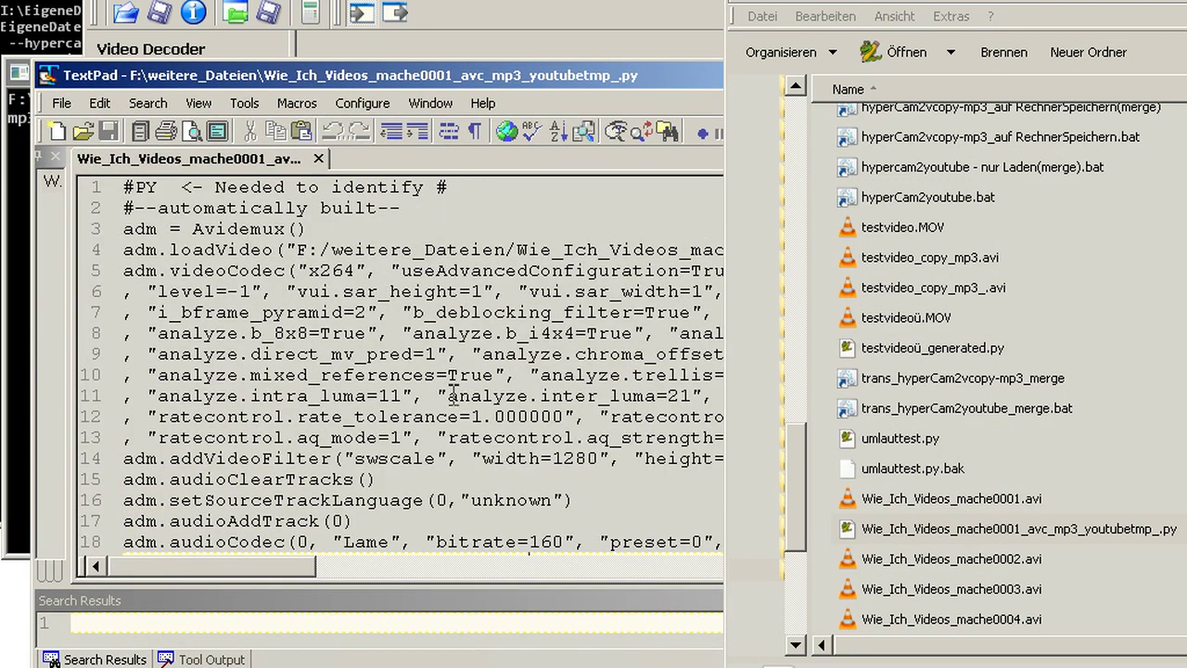
{"action": "double_click", "coordinate": [46, 79]}
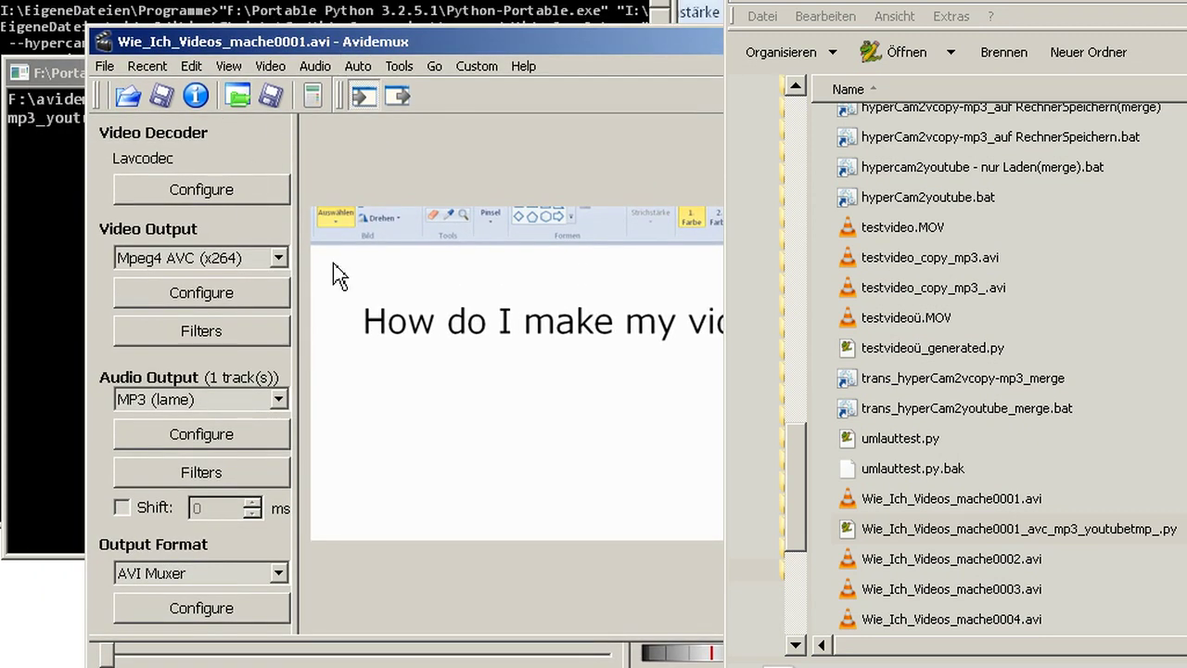
Bring Avidemux in front of the transcode console, shift it left, and close it.
{"action": "left_click", "coordinate": [253, 20]}
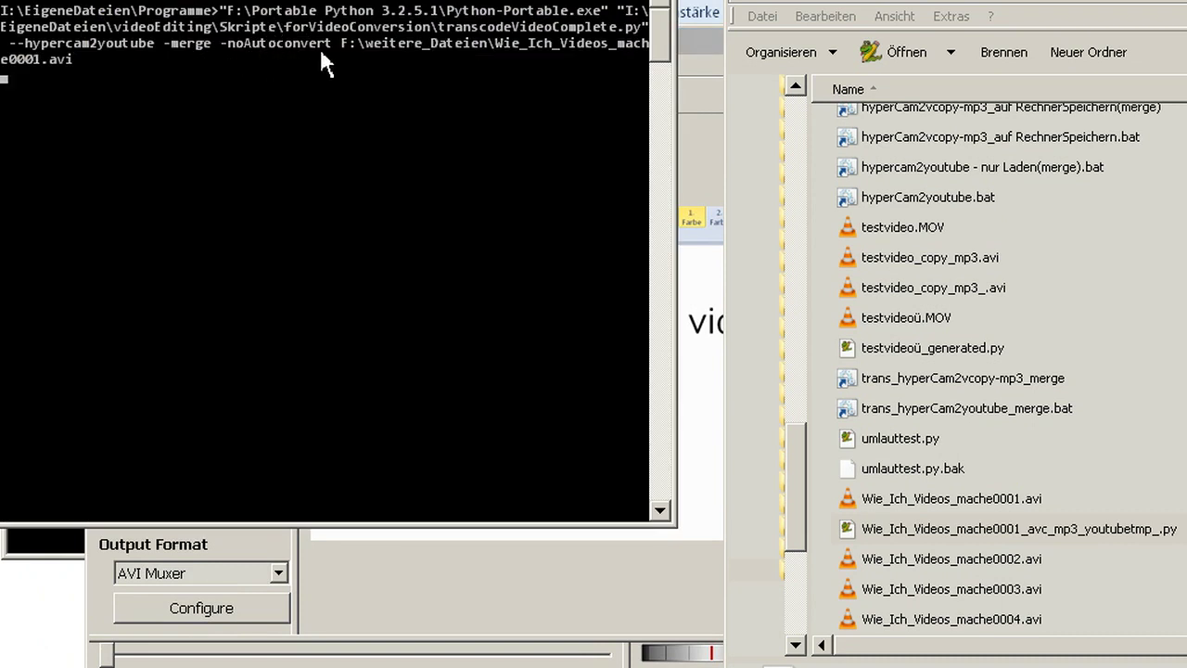
{"action": "left_click", "coordinate": [435, 580]}
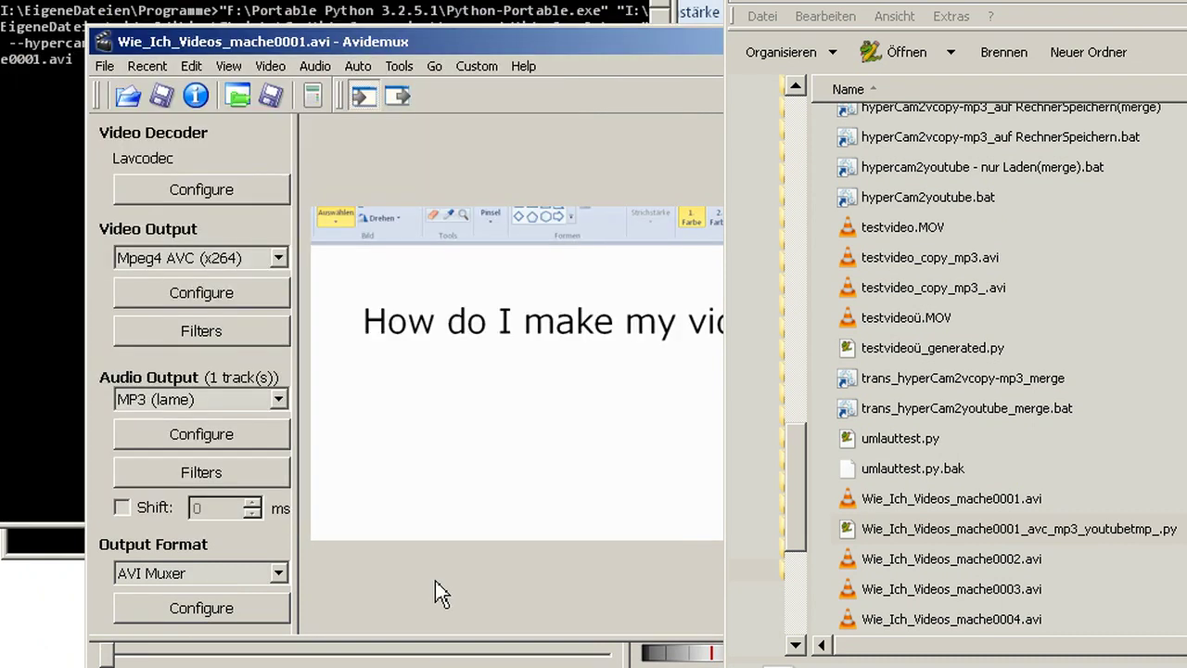
{"action": "left_click_drag", "start_coordinate": [390, 48], "coordinate": [206, 61]}
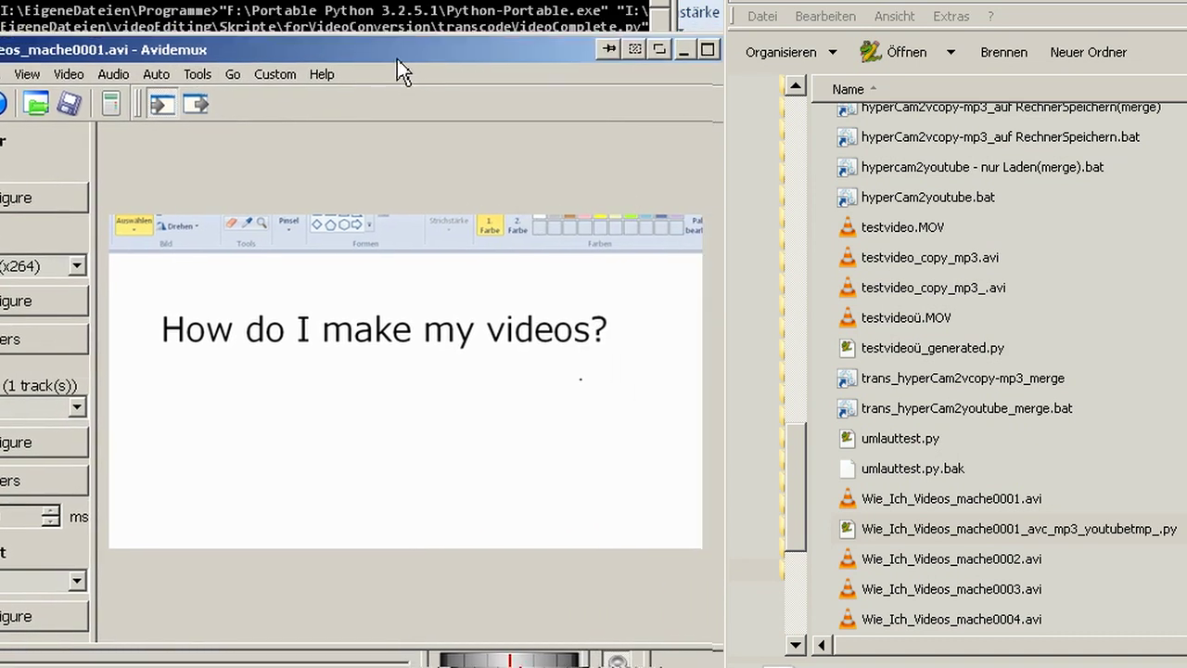
{"action": "left_click", "coordinate": [533, 57]}
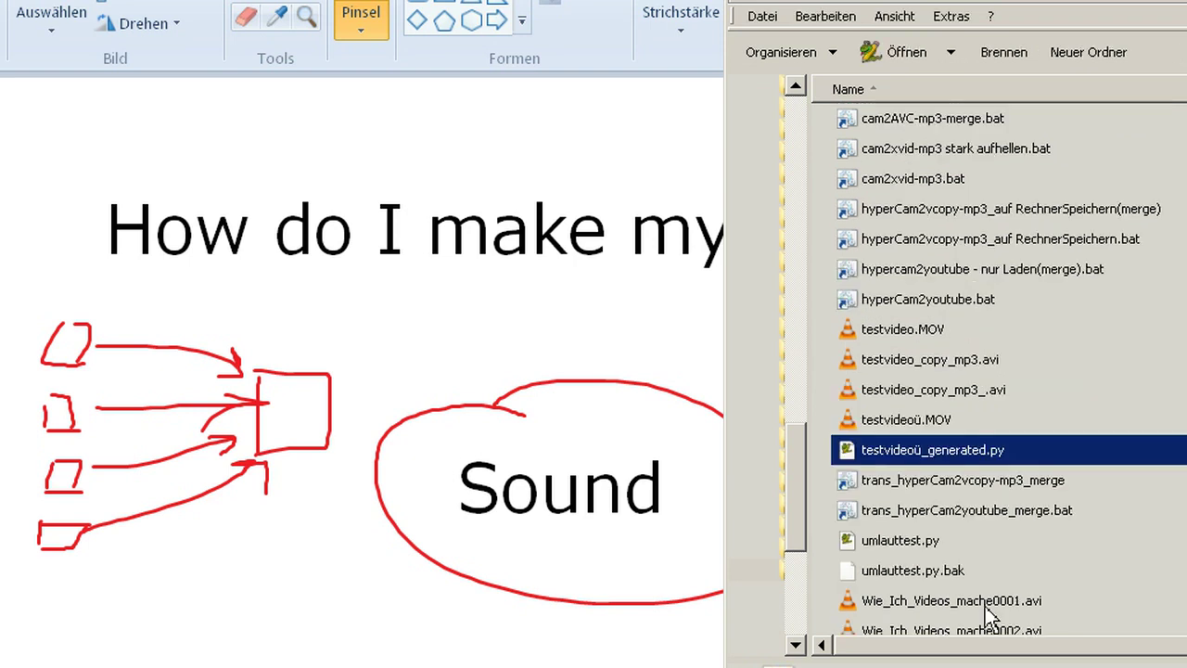
Drop Wie_Ich_Videos_mache0001.avi onto 'hyperCam2vcopy-mp3_auf RechnerSpeichern.bat' and compare the new _copy_mp3.avi with the original.
{"action": "left_click_drag", "start_coordinate": [986, 608], "coordinate": [988, 212]}
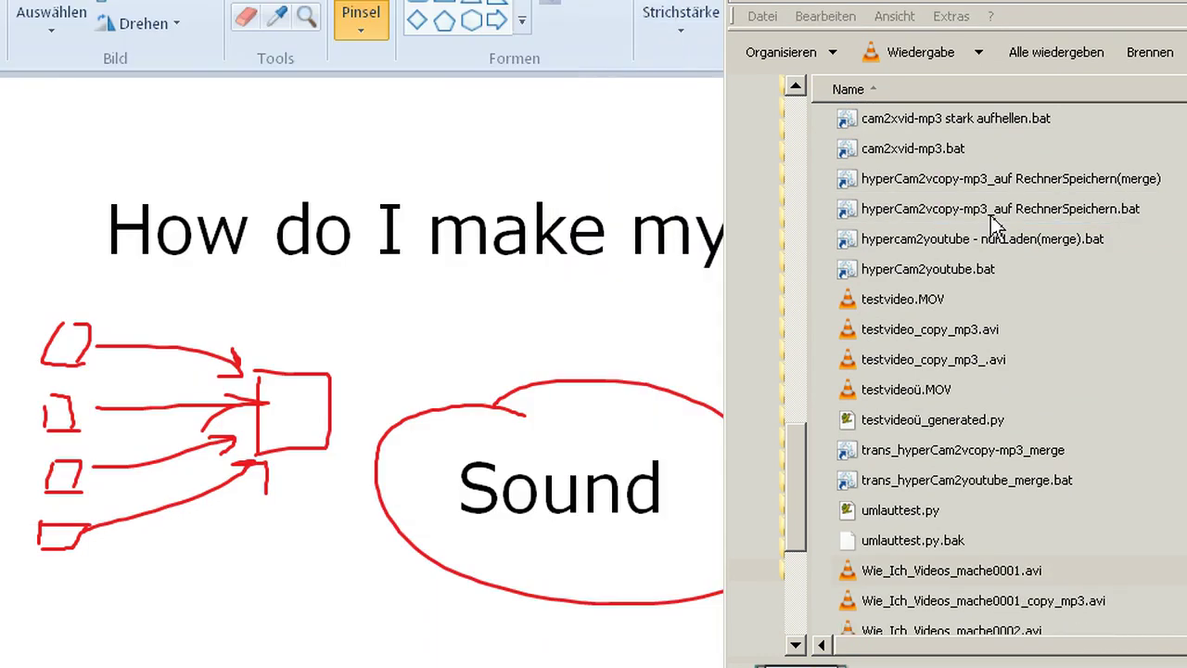
{"action": "scroll", "coordinate": [986, 273], "scroll_direction": "down", "scroll_amount": 2}
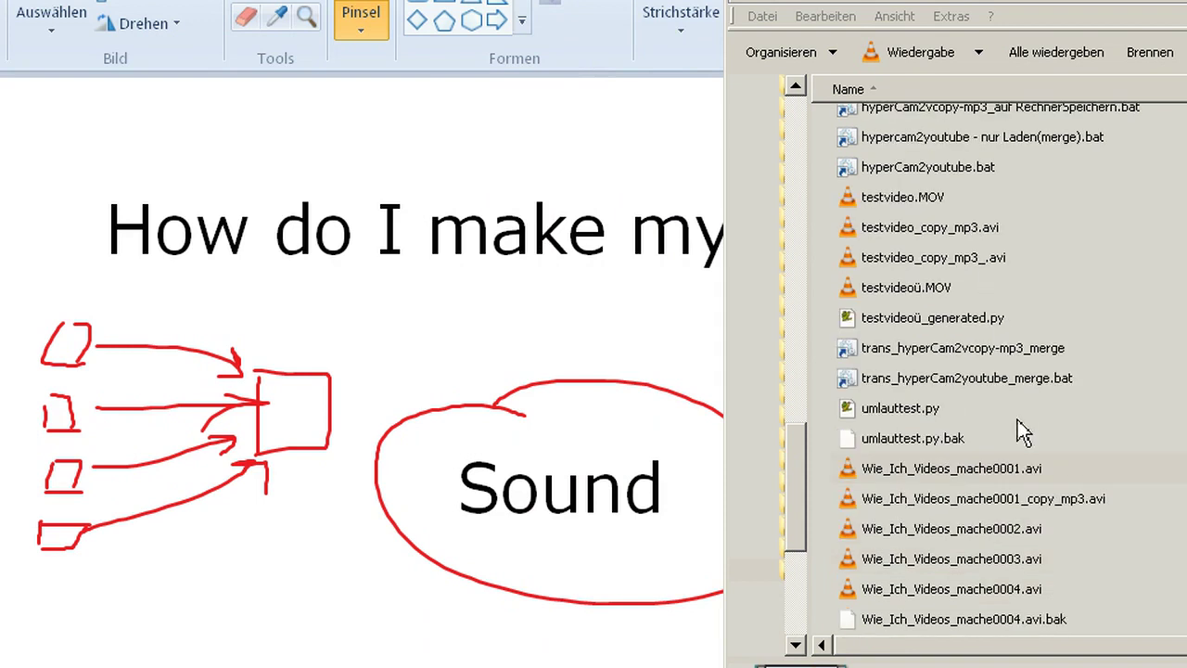
{"action": "double_click", "coordinate": [914, 471]}
{"action": "left_click", "coordinate": [969, 498]}
{"action": "left_click", "coordinate": [963, 470]}
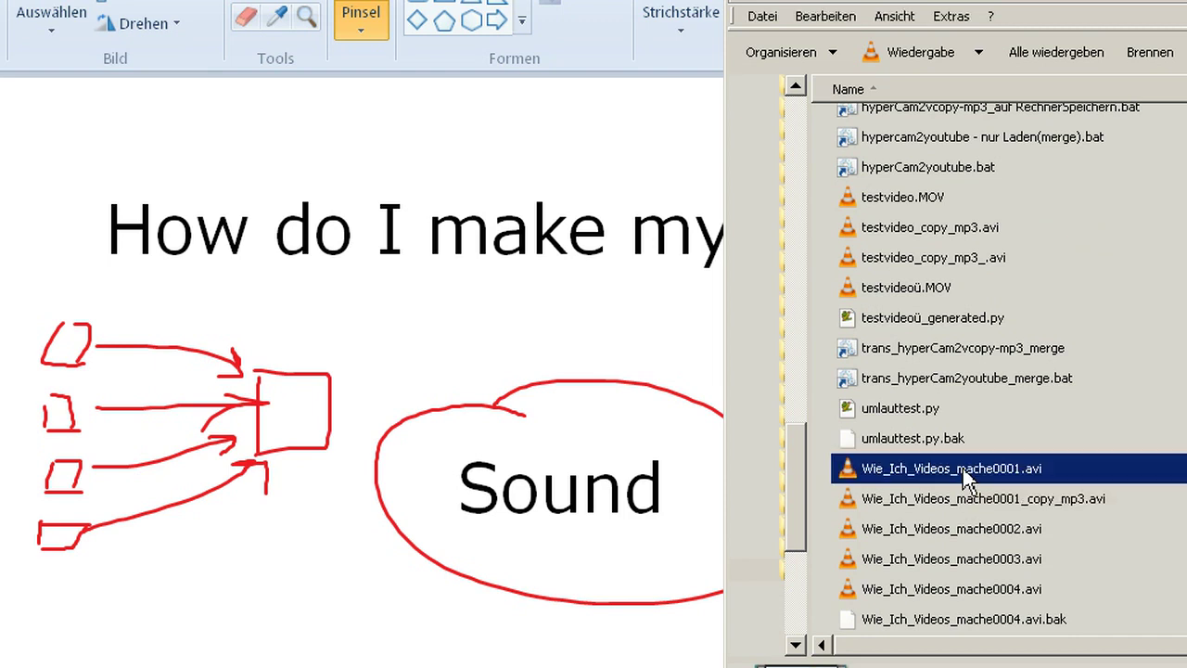